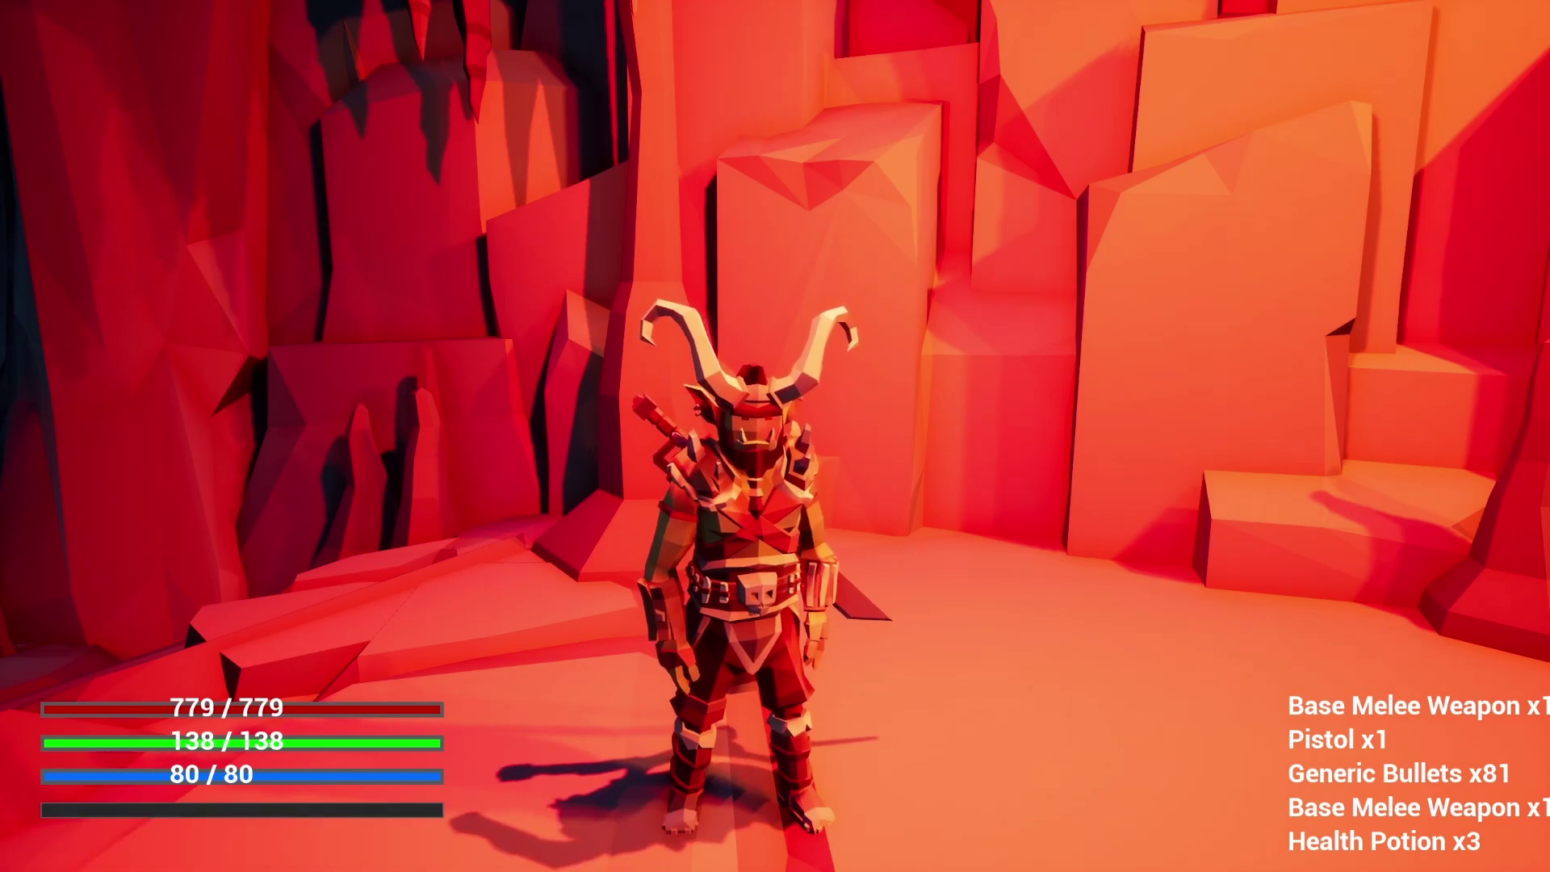
# - Walk the player character around the cave in the running preview and end the play session
pyautogui.press('a')
pyautogui.press('s')
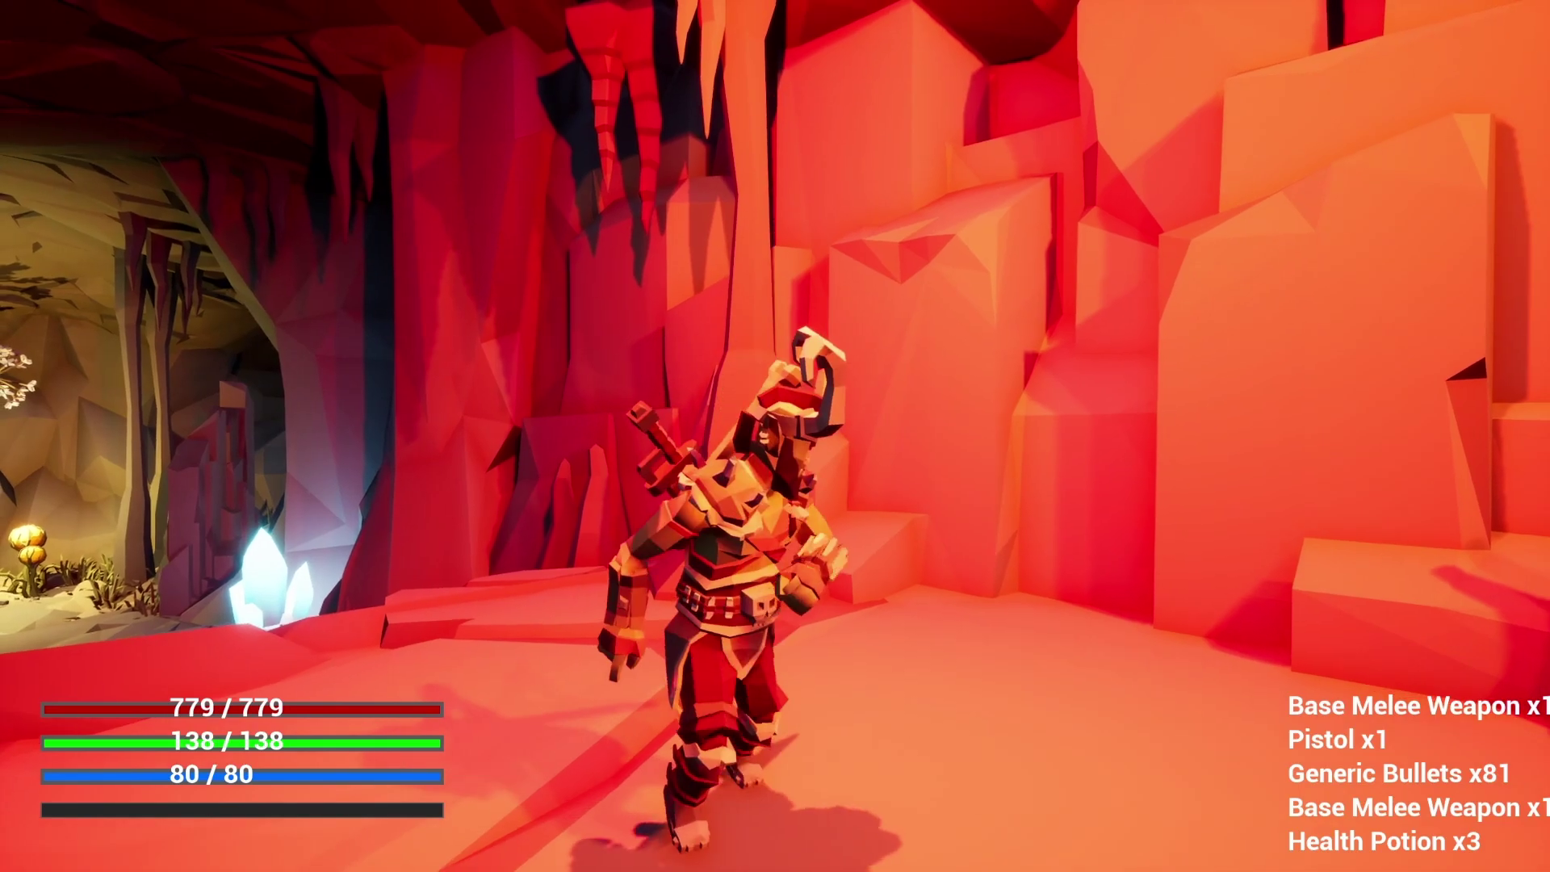
pyautogui.press('Escape')
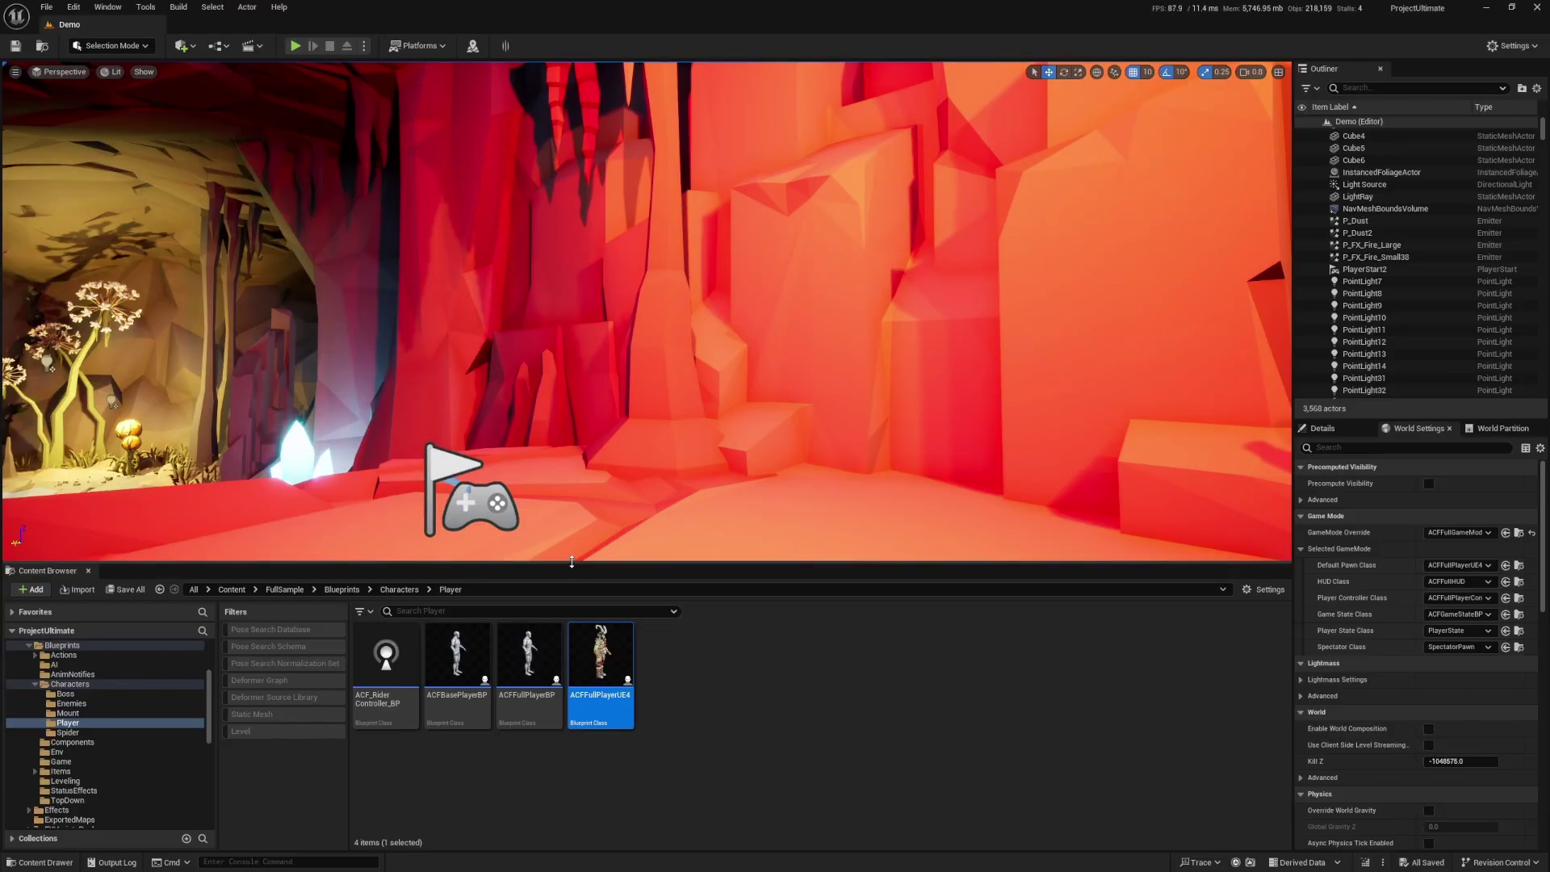
# - Add a Create Local Player node to Event BeginPlay in the Demo level's Level Blueprint, then compile and save it
pyautogui.moveTo(581, 569); pyautogui.dragTo(581, 625)
pyautogui.click(220, 46)
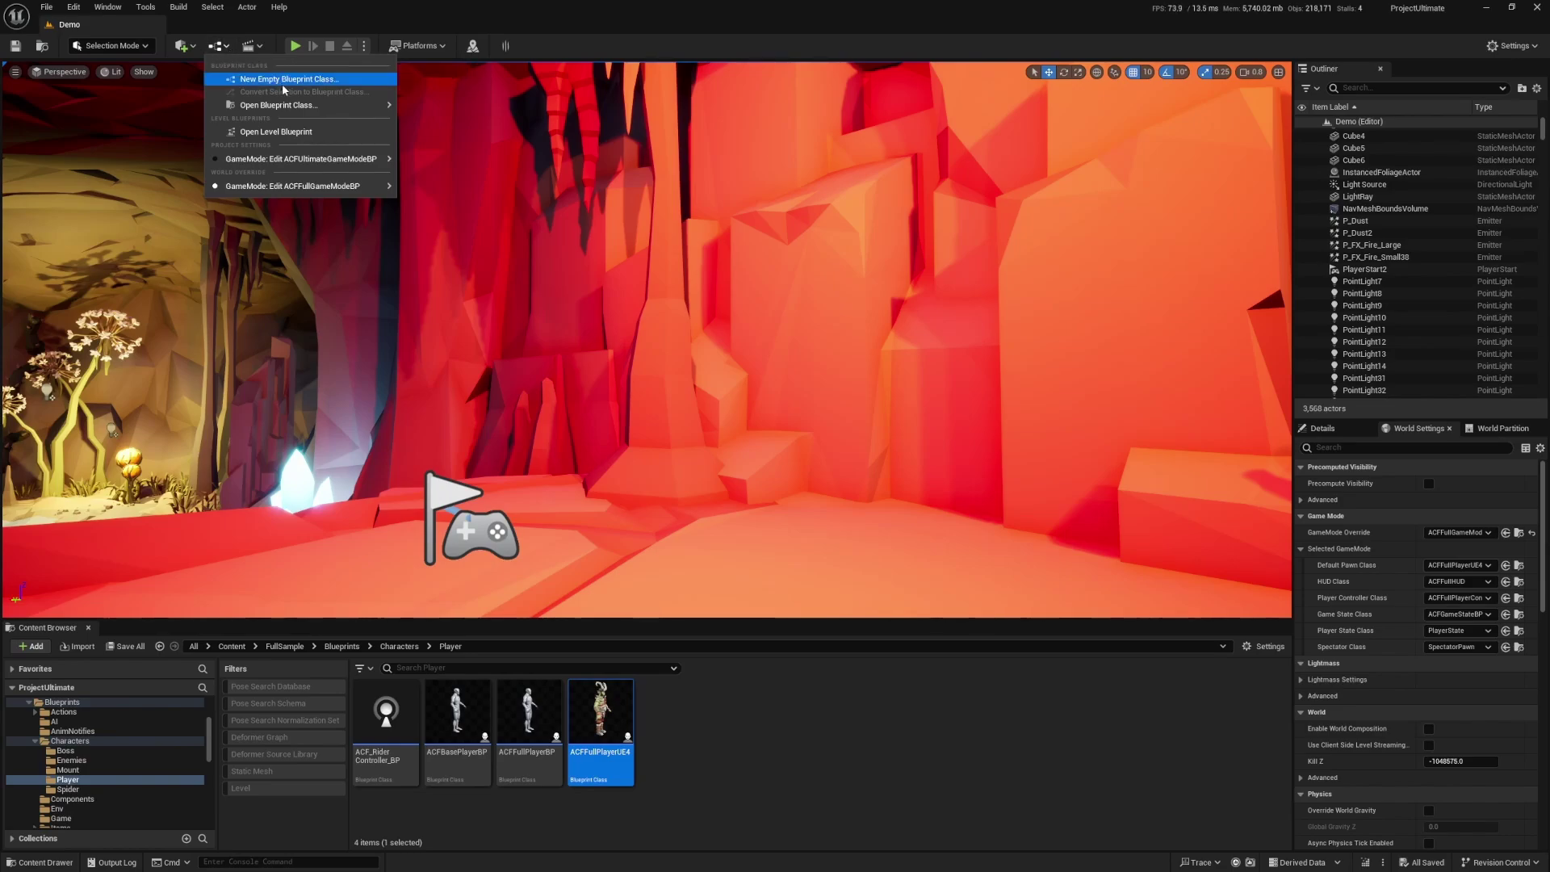
pyautogui.click(282, 132)
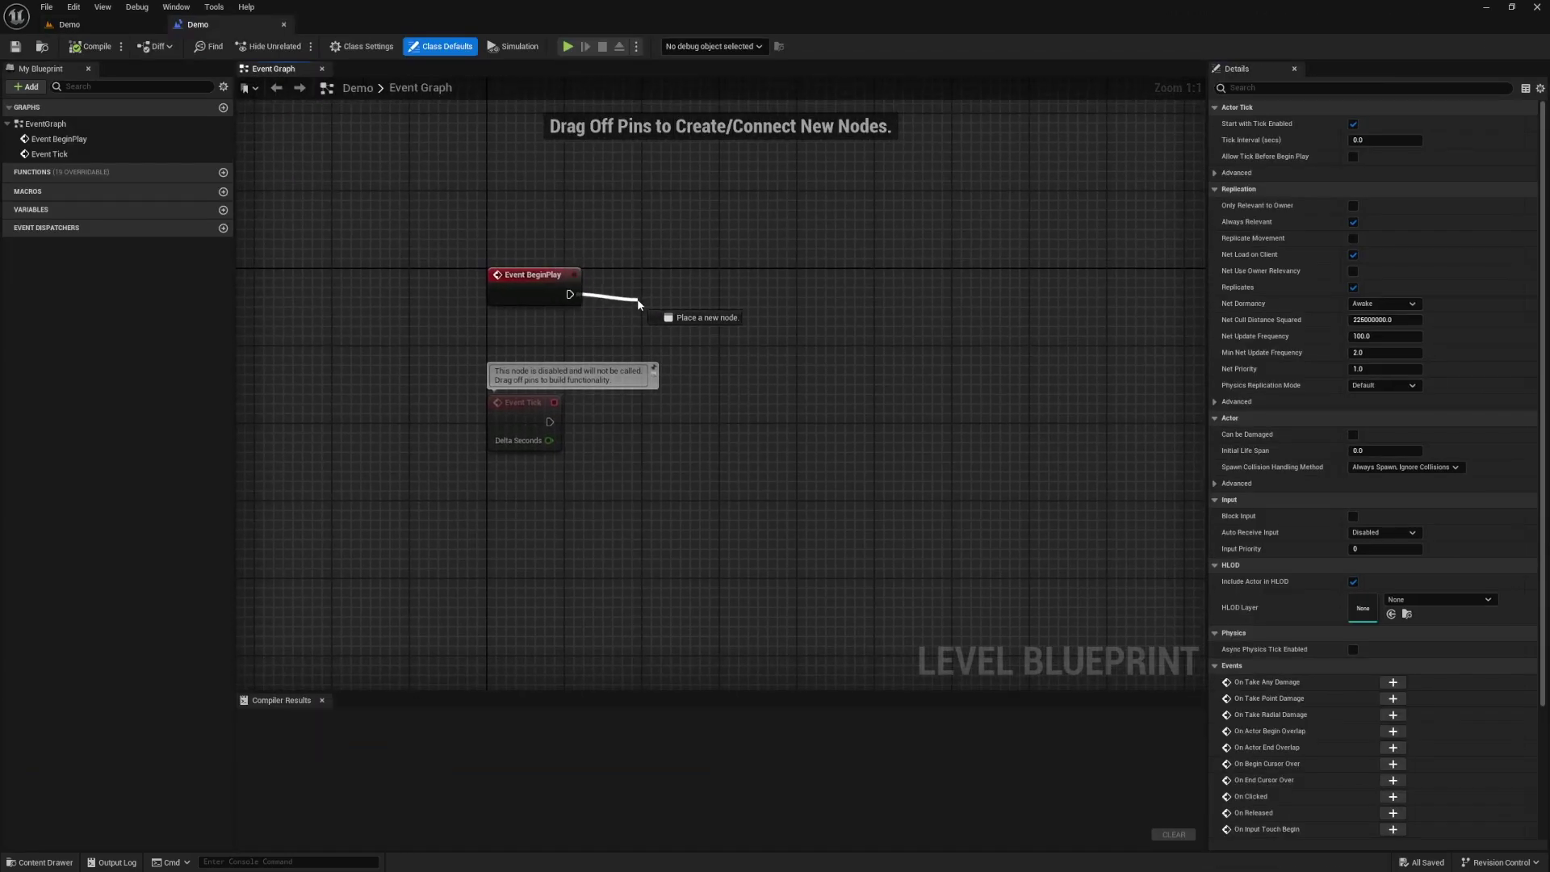
pyautogui.moveTo(638, 303); pyautogui.dragTo(638, 304)
pyautogui.write('create local')
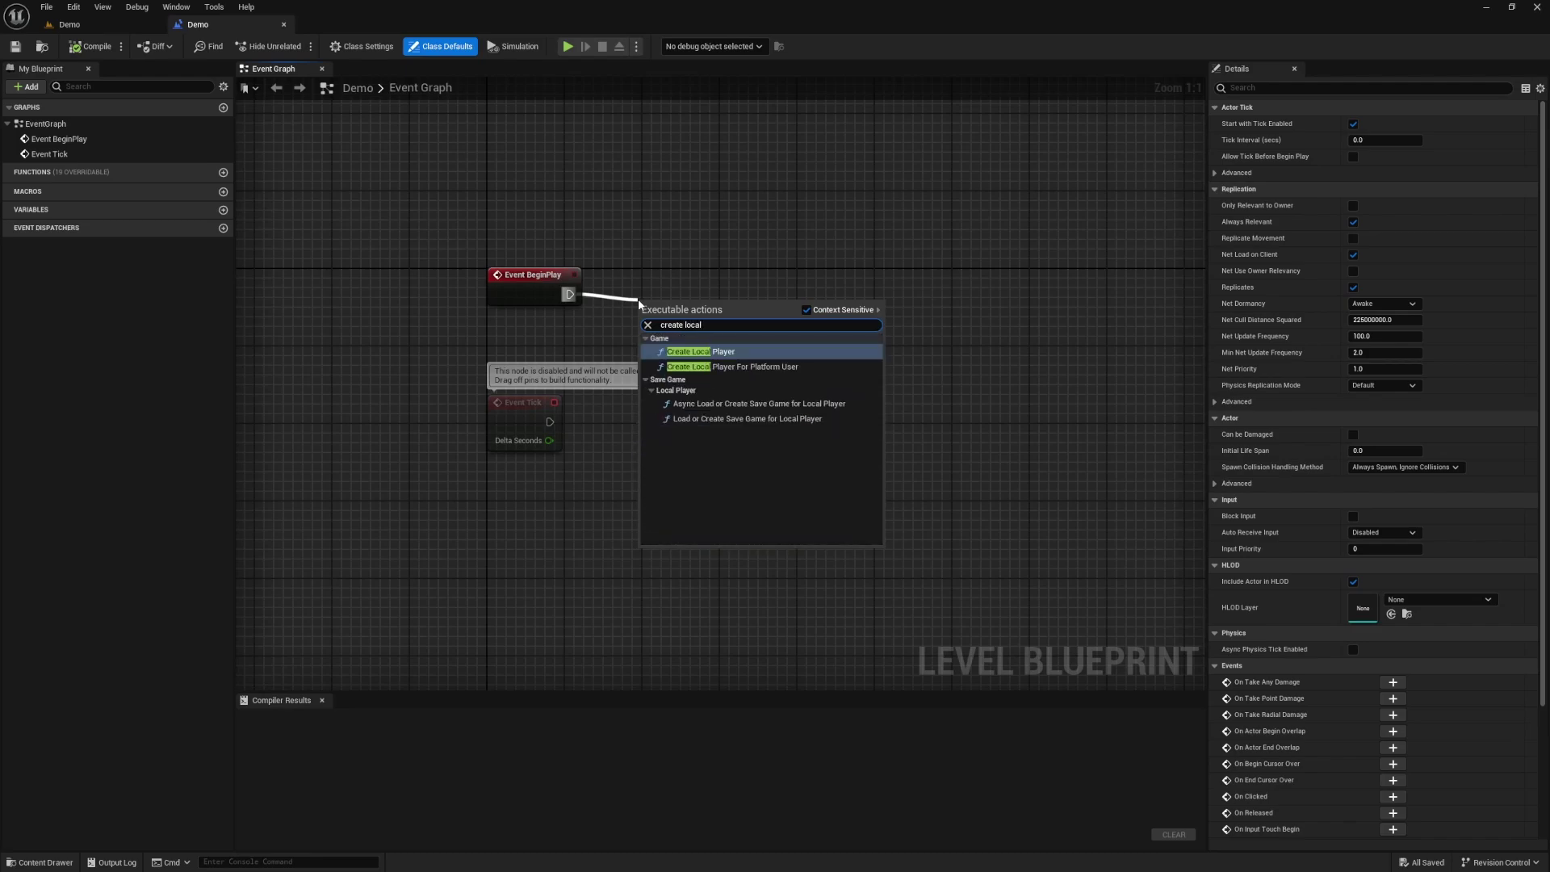
pyautogui.press('Return')
pyautogui.moveTo(848, 234); pyautogui.dragTo(458, 321)
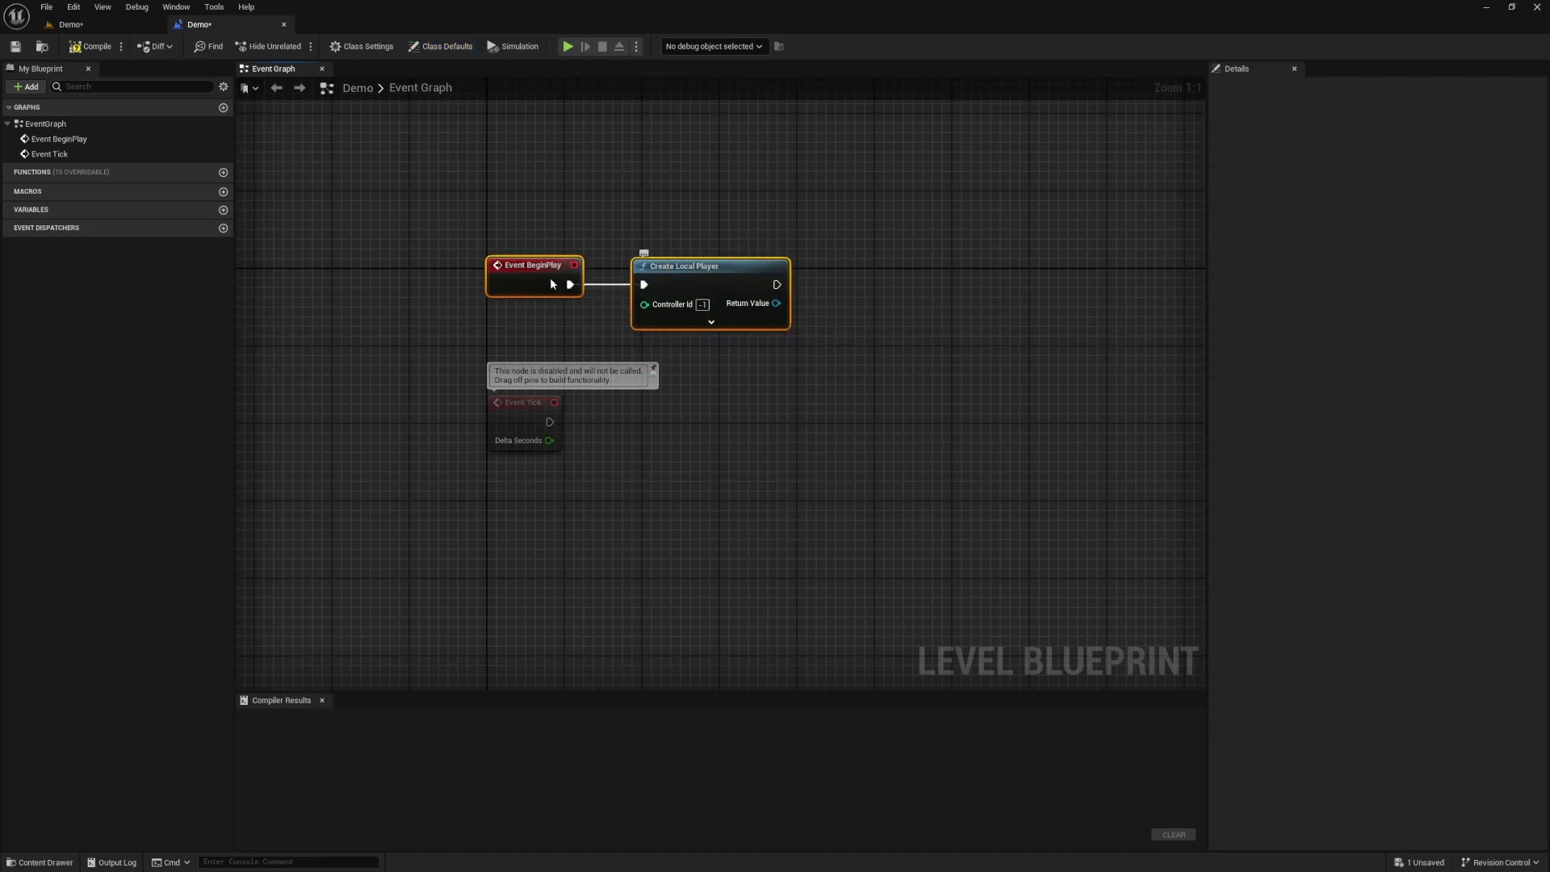
pyautogui.click(91, 46)
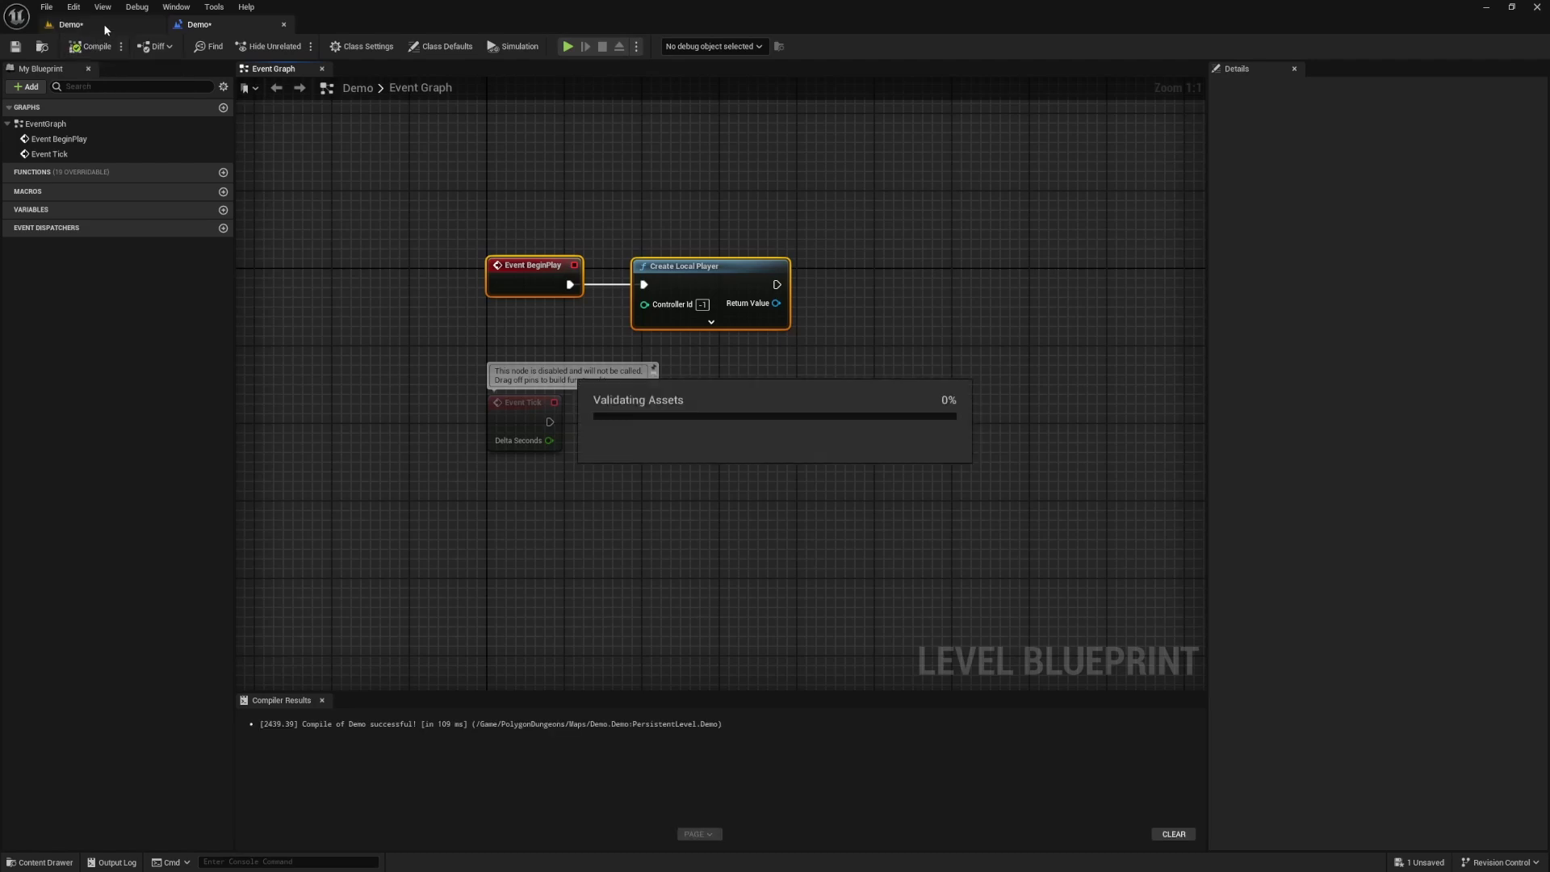
# - Review the multiplayer play options for the Demo level and start playing it in the full-screen viewport
pyautogui.click(121, 25)
pyautogui.click(365, 46)
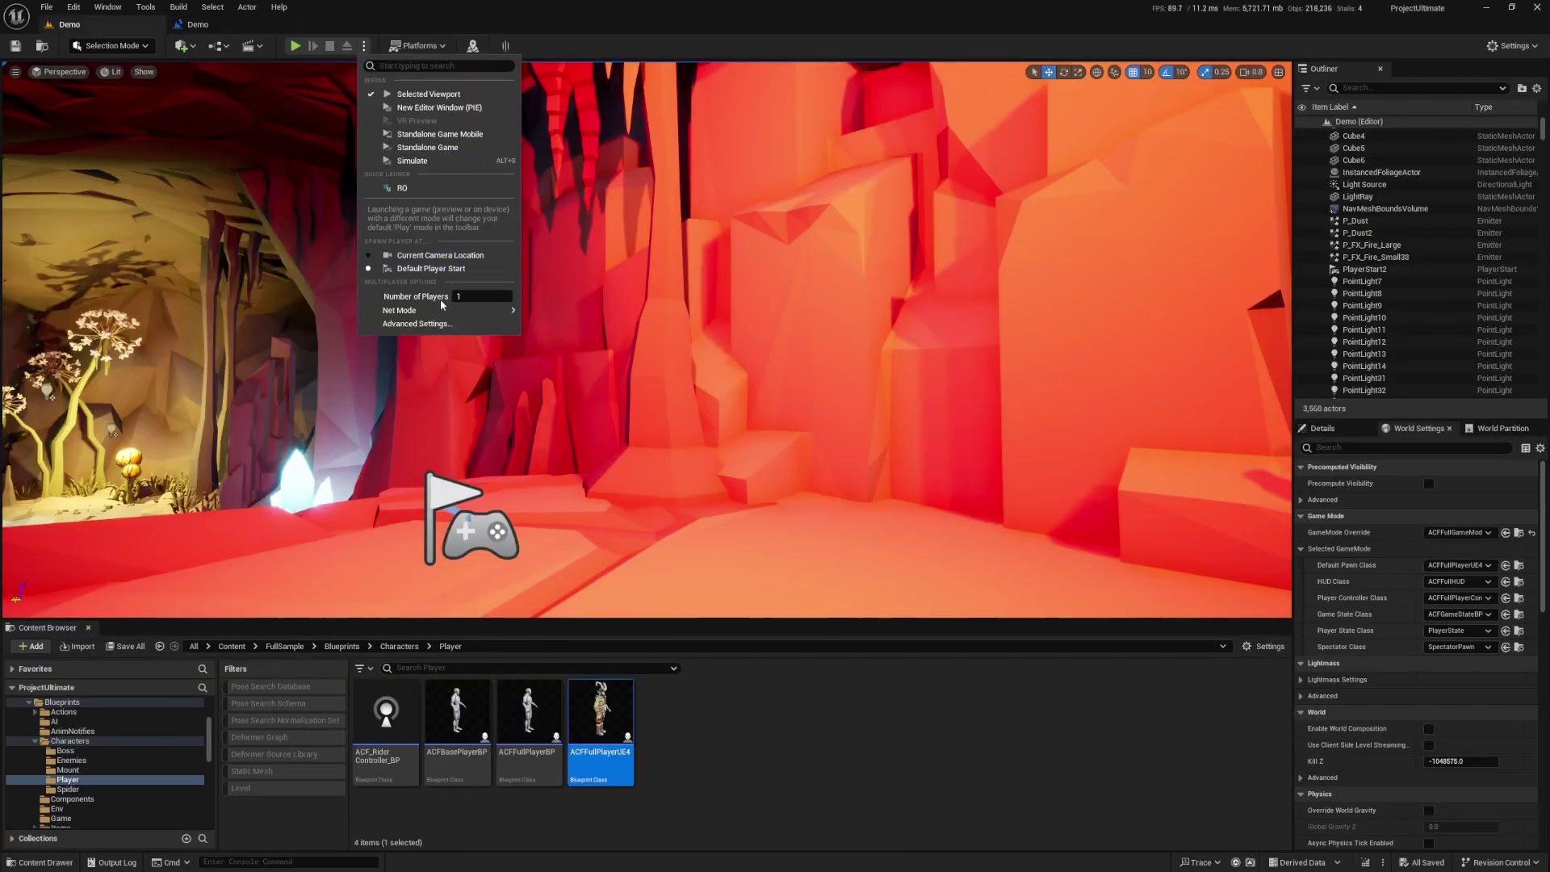
pyautogui.moveTo(452, 310)
pyautogui.moveTo(641, 306)
pyautogui.mouseDown(button='right')
pyautogui.moveTo(588, 322)
pyautogui.moveTo(630, 307)
pyautogui.mouseUp(button='right')
pyautogui.press('F11')
pyautogui.press('w')
pyautogui.press('d')
pyautogui.hotkey('alt', 'p')
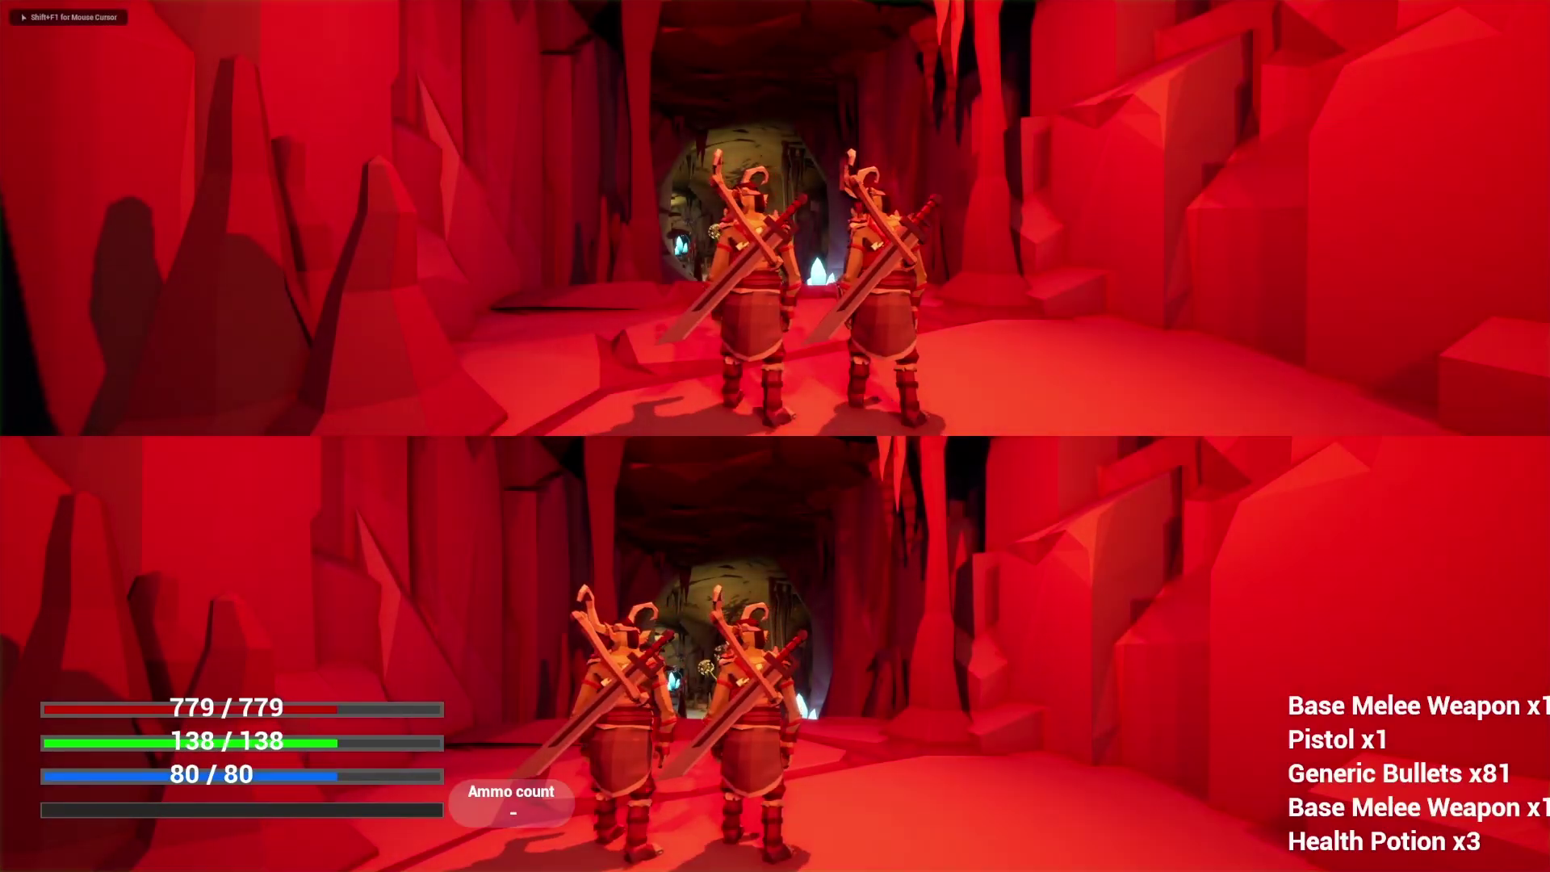
# - Move one player character around the other to test the two-player split screen, and end the play session
pyautogui.press('d')
pyautogui.press('s')
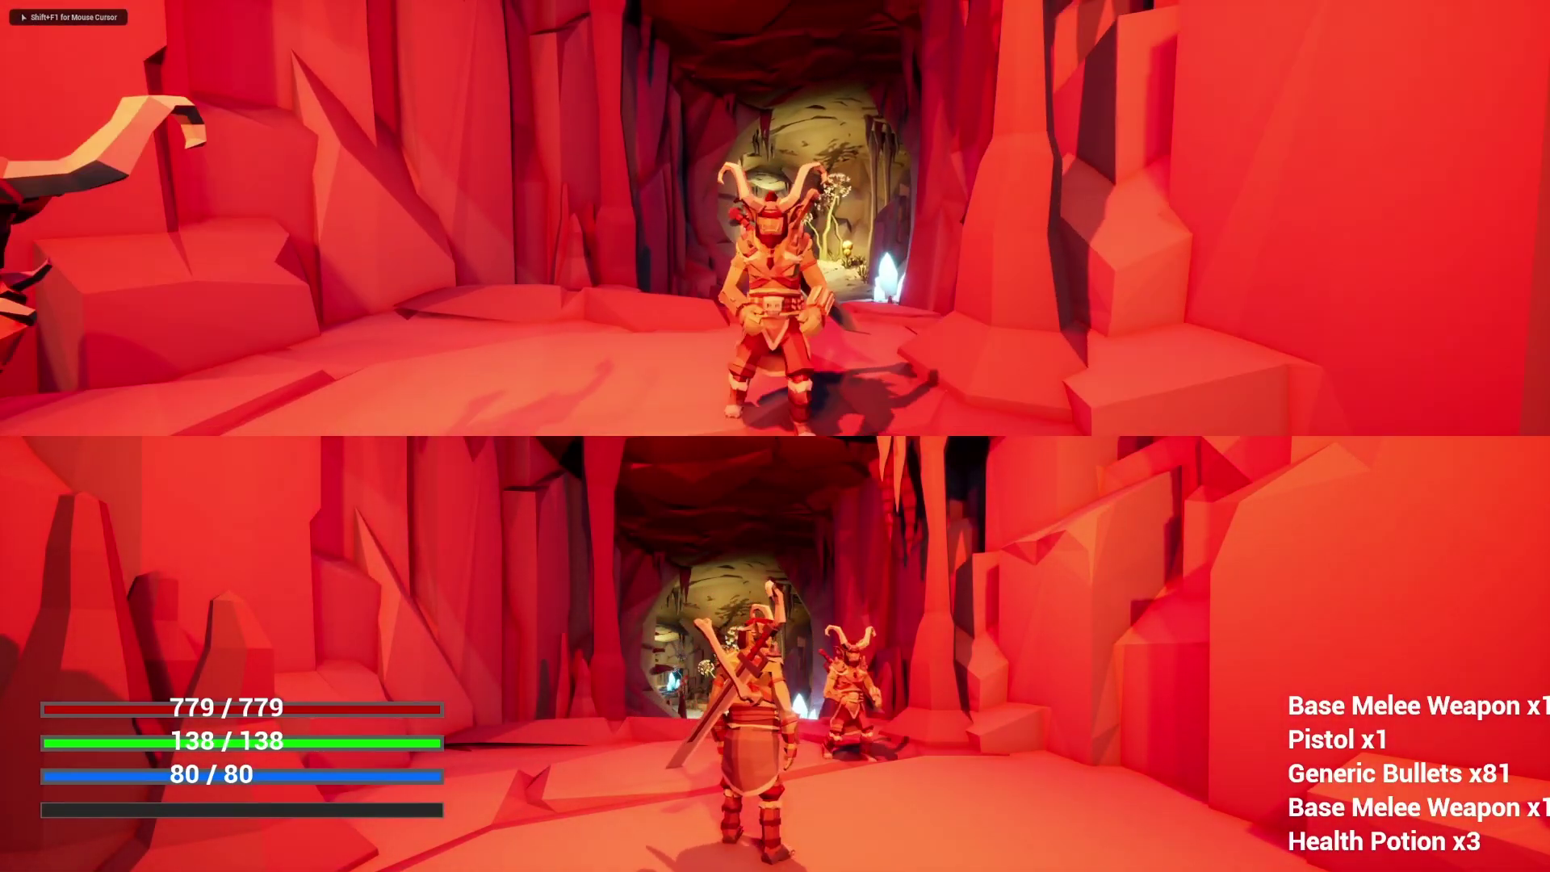
pyautogui.press('a')
pyautogui.press('s')
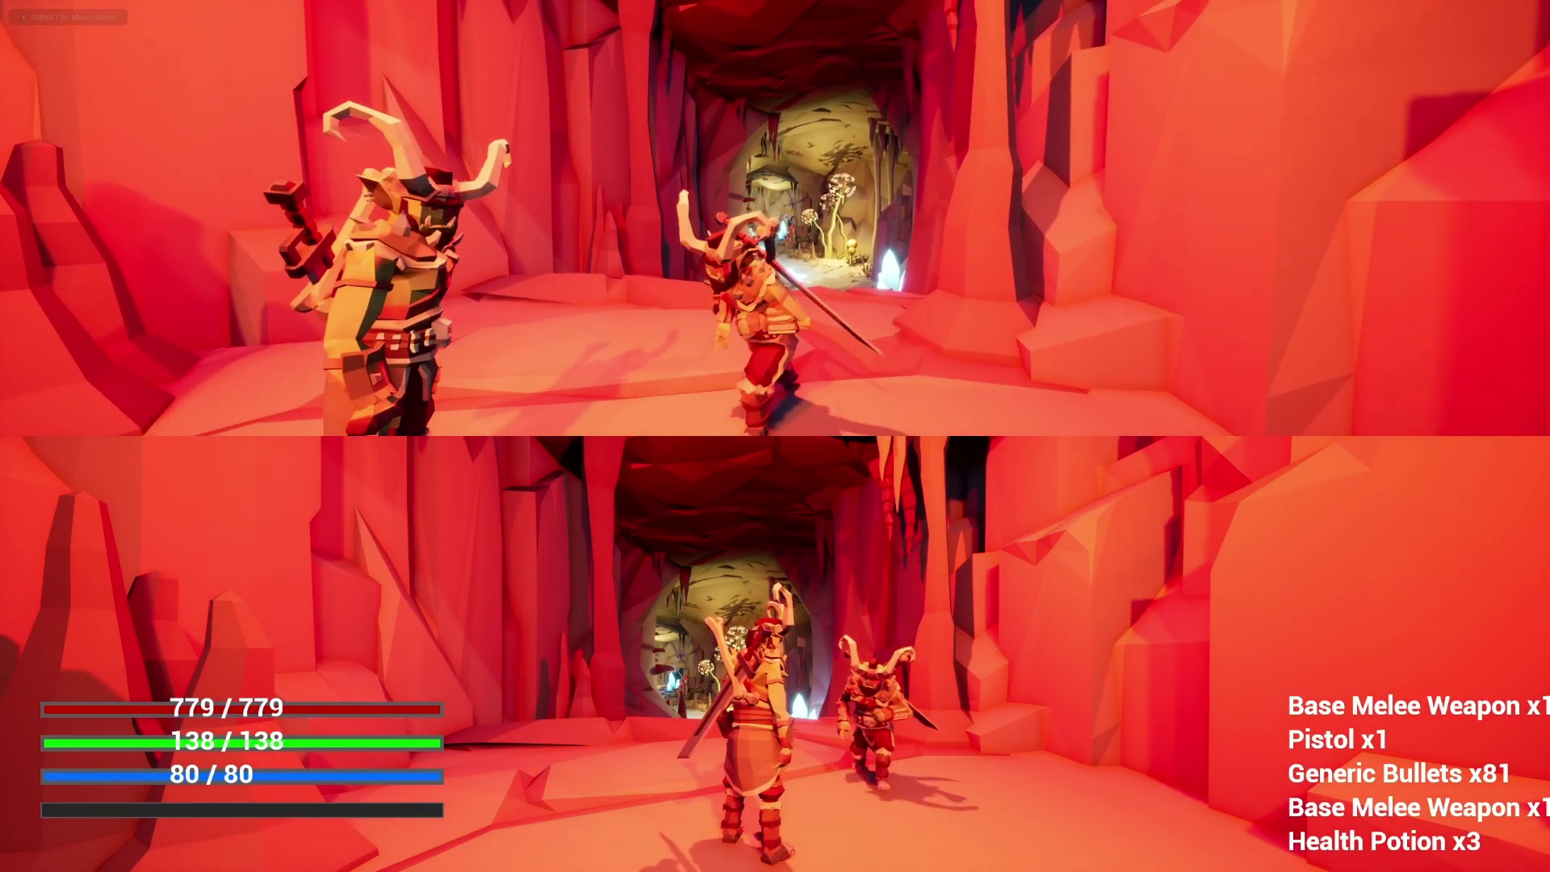
pyautogui.press('a')
pyautogui.press('s')
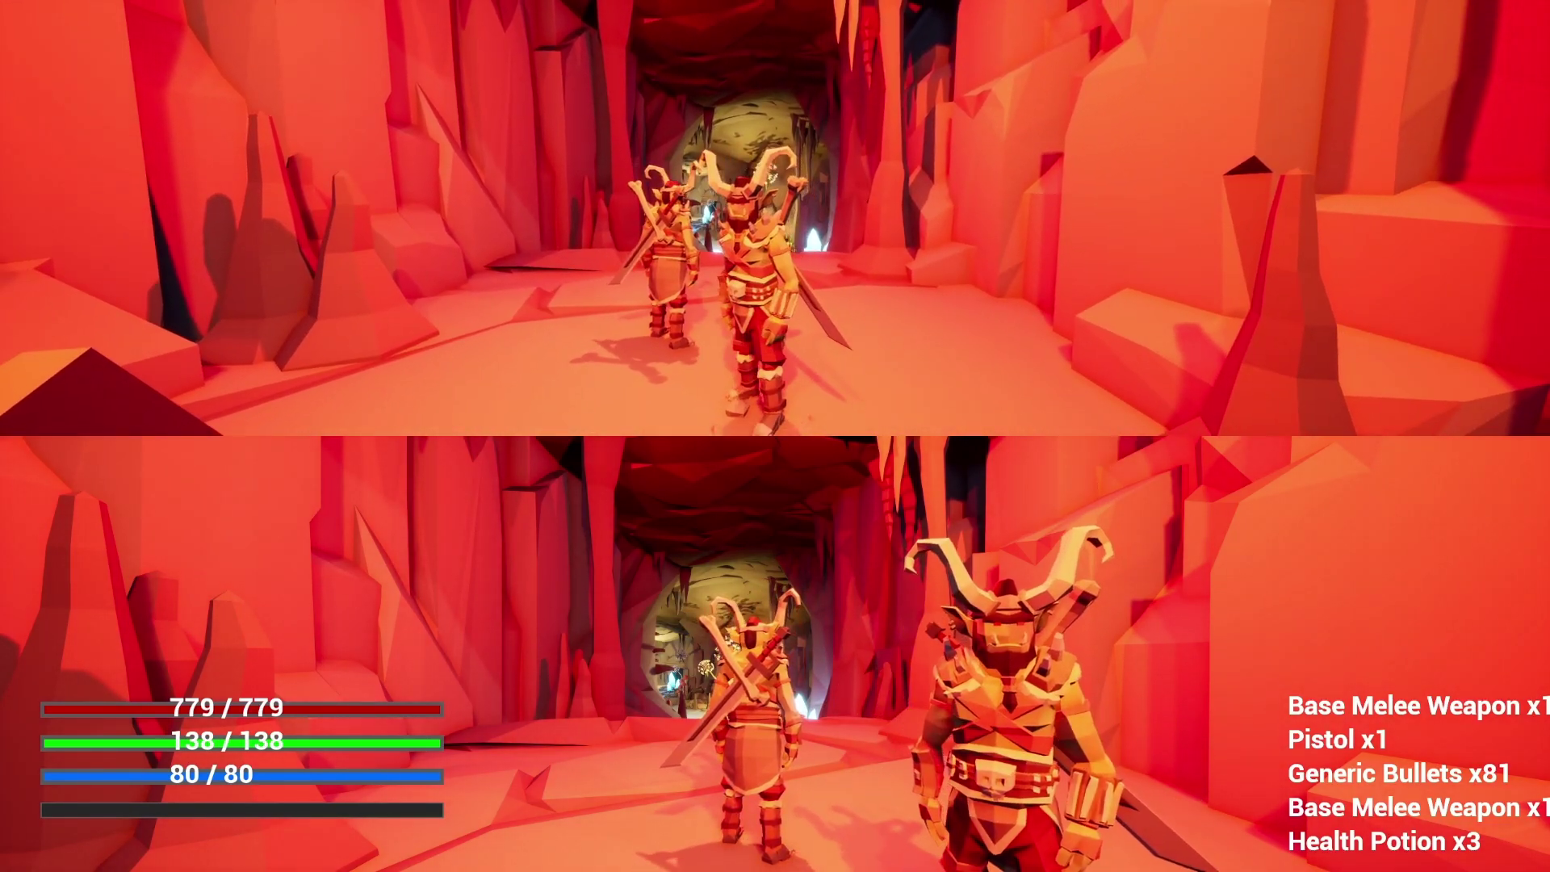
pyautogui.press('w')
pyautogui.press('s')
pyautogui.press('a')
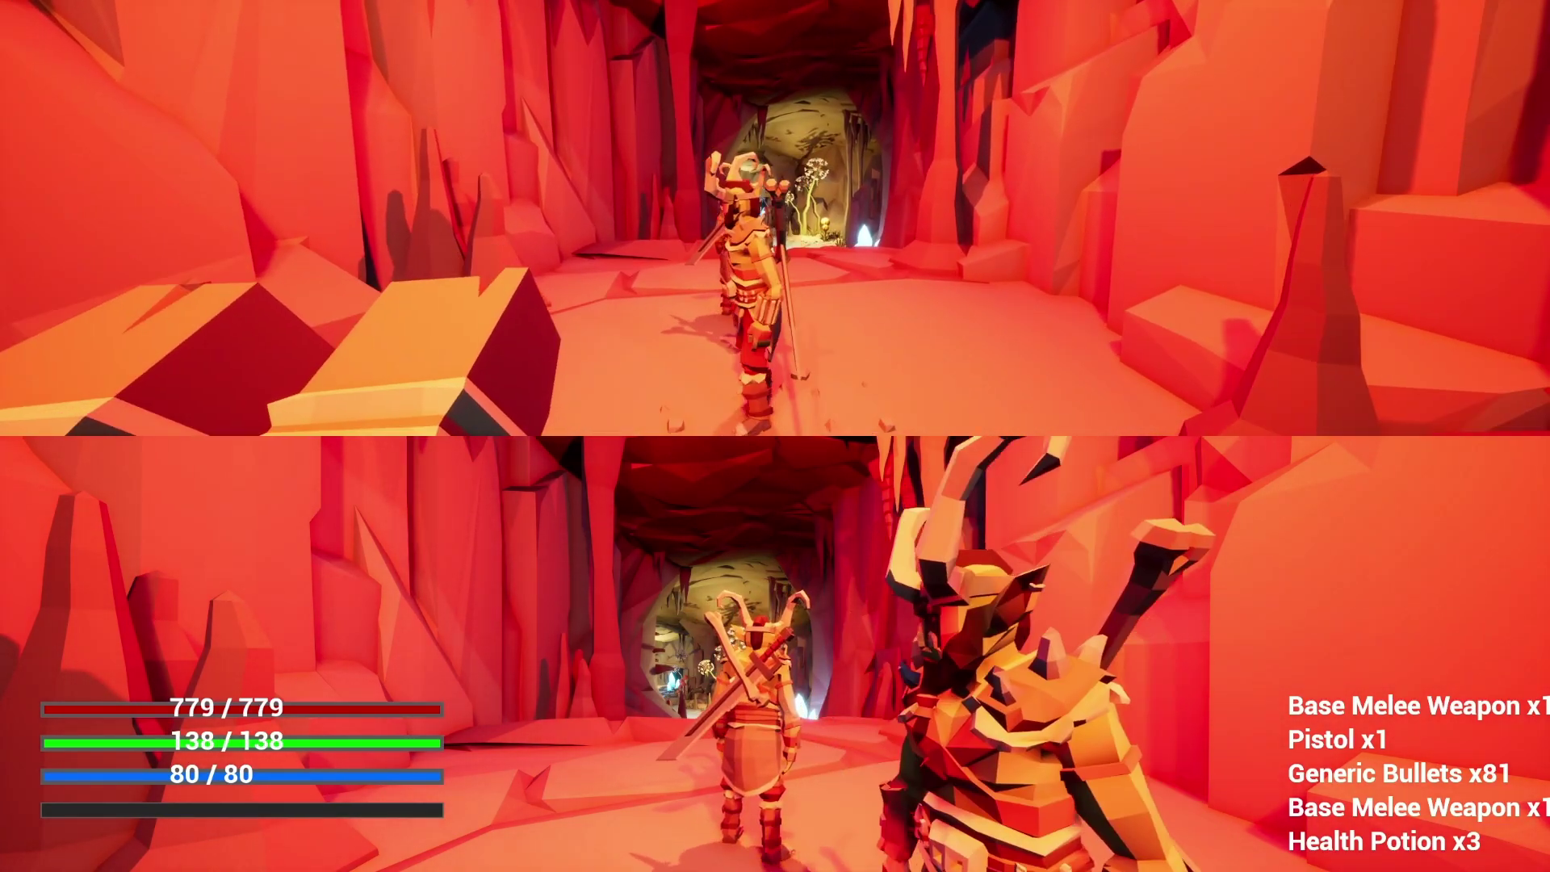
pyautogui.press('s')
pyautogui.press('w')
pyautogui.press('s')
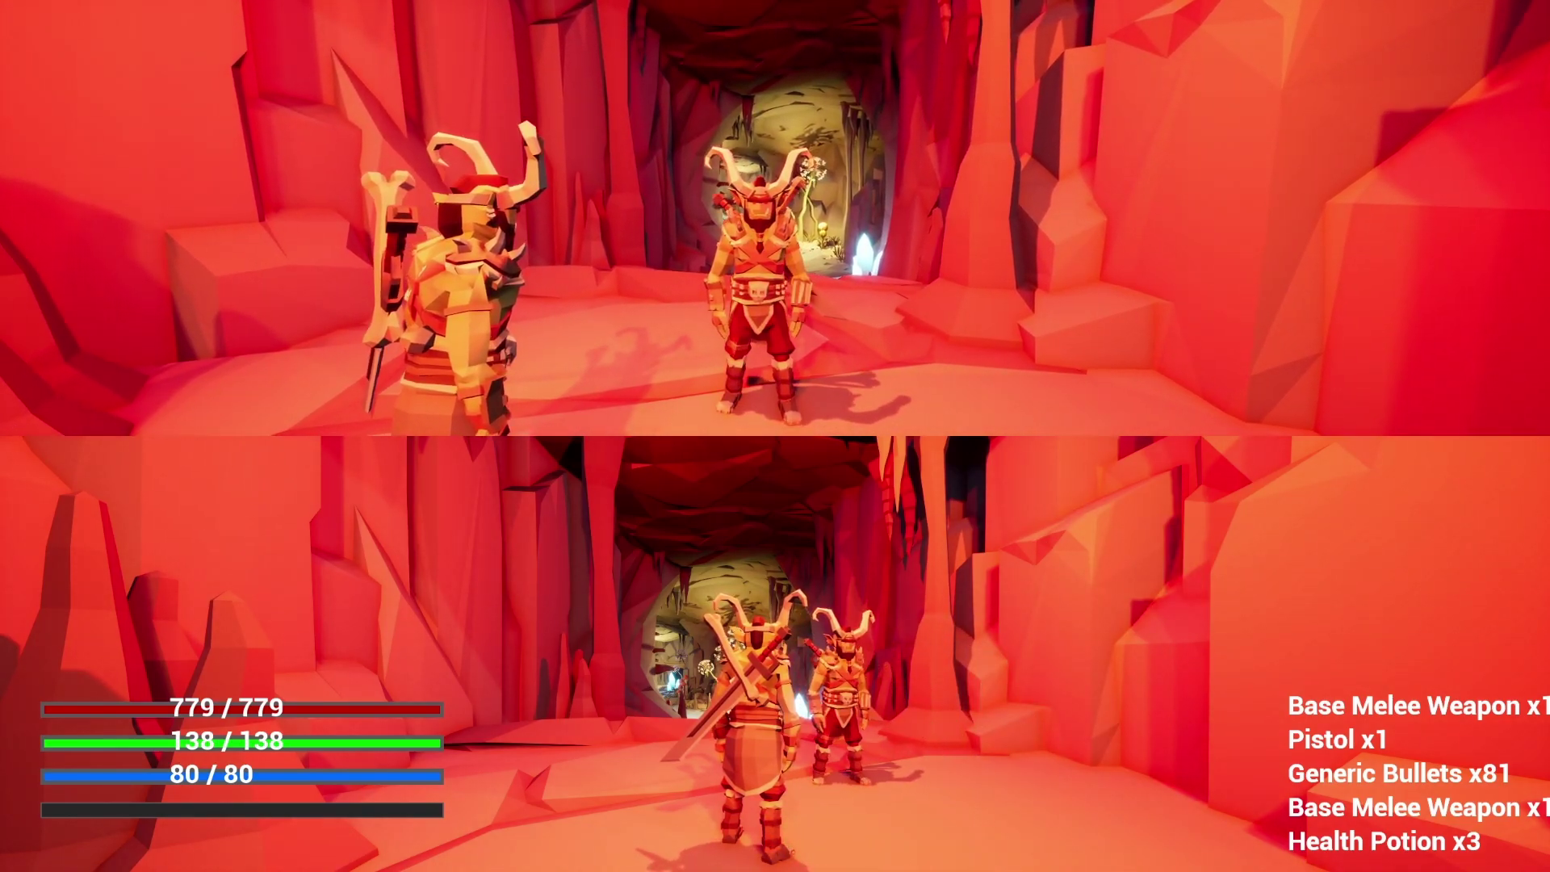
pyautogui.press('s')
pyautogui.press('Escape')
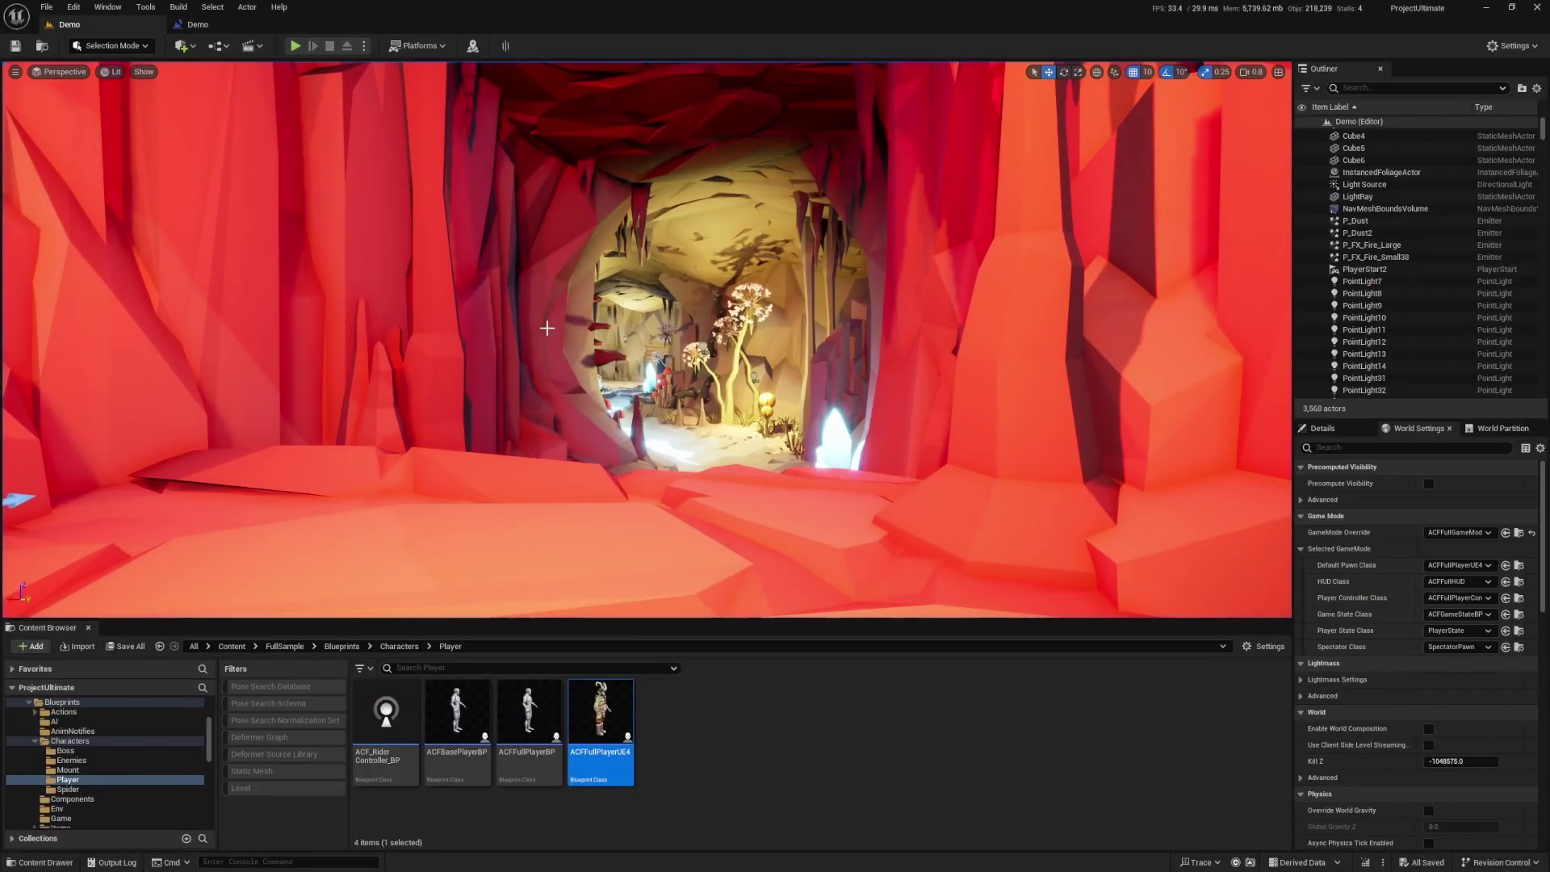
# - Set the Two Player Splitscreen Layout to Vertical in the project's Maps & Modes settings
pyautogui.click(75, 7)
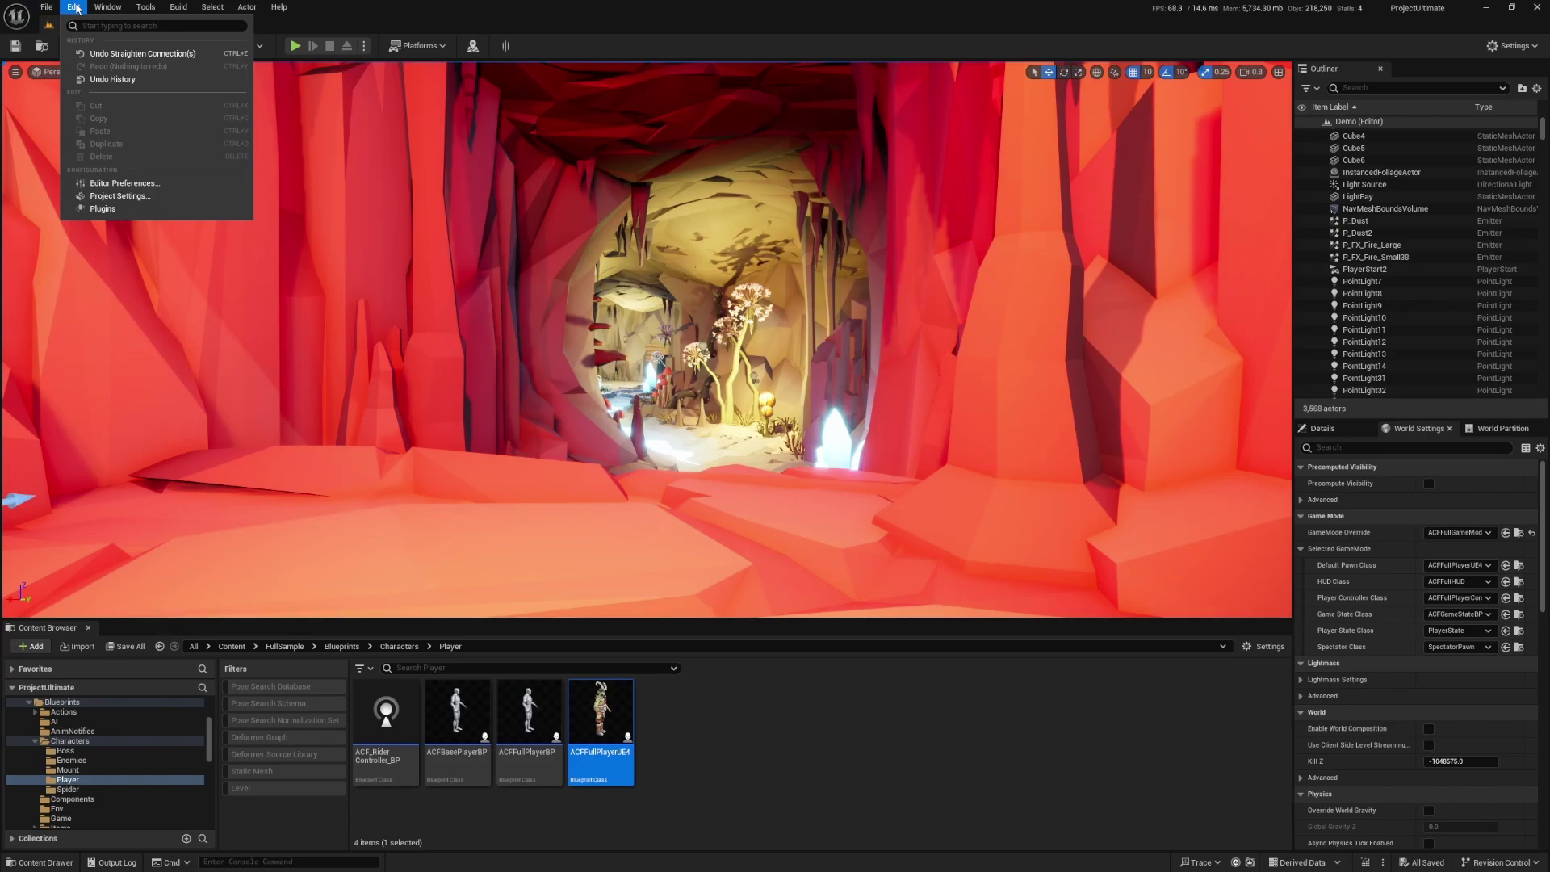
pyautogui.click(113, 196)
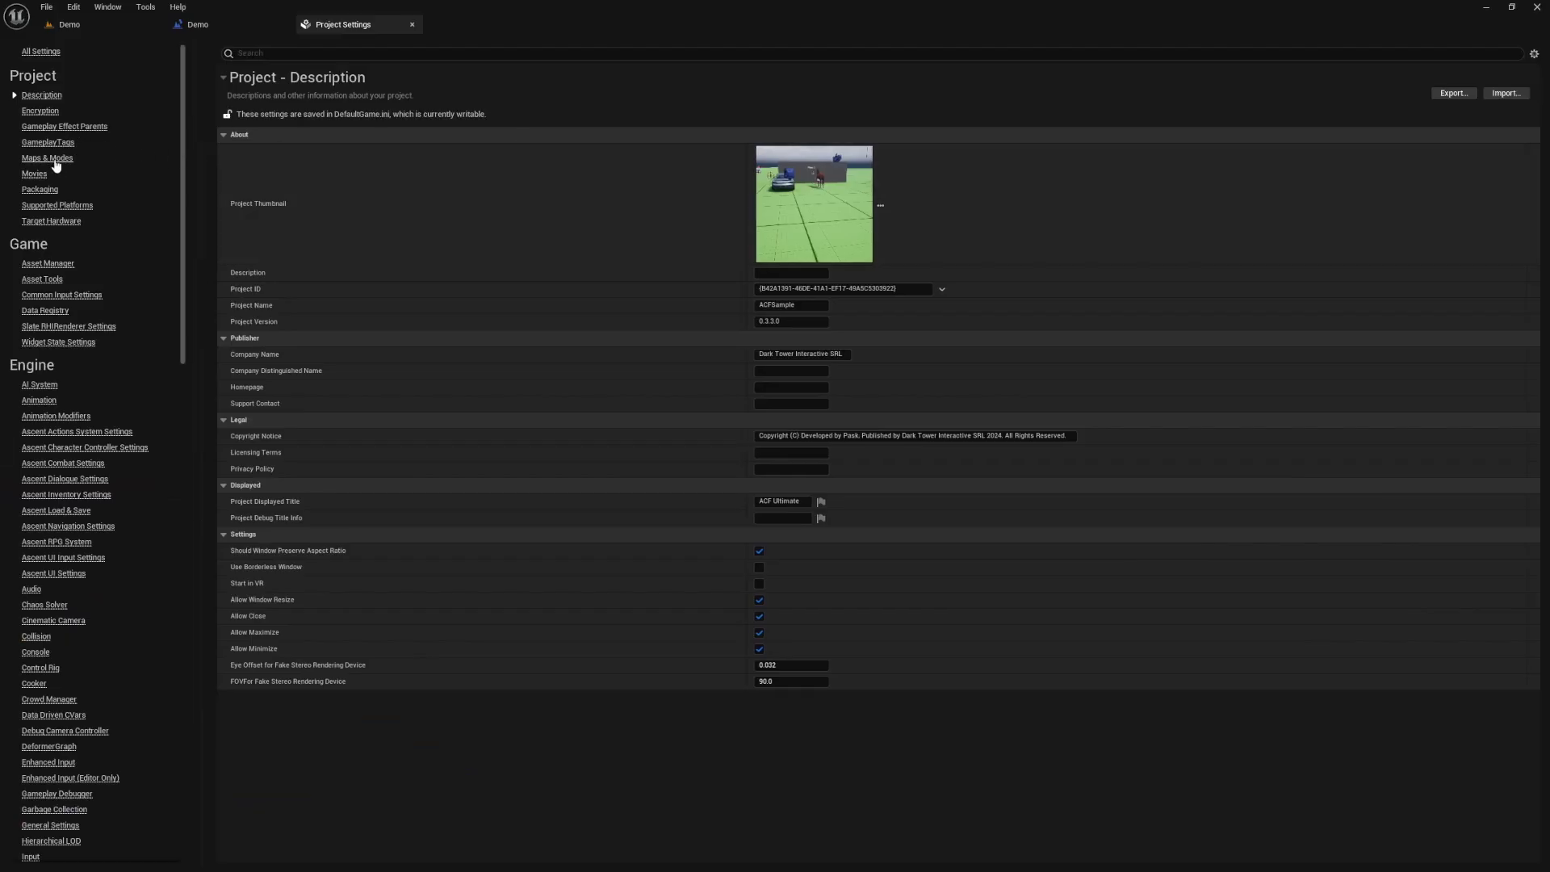
pyautogui.click(46, 158)
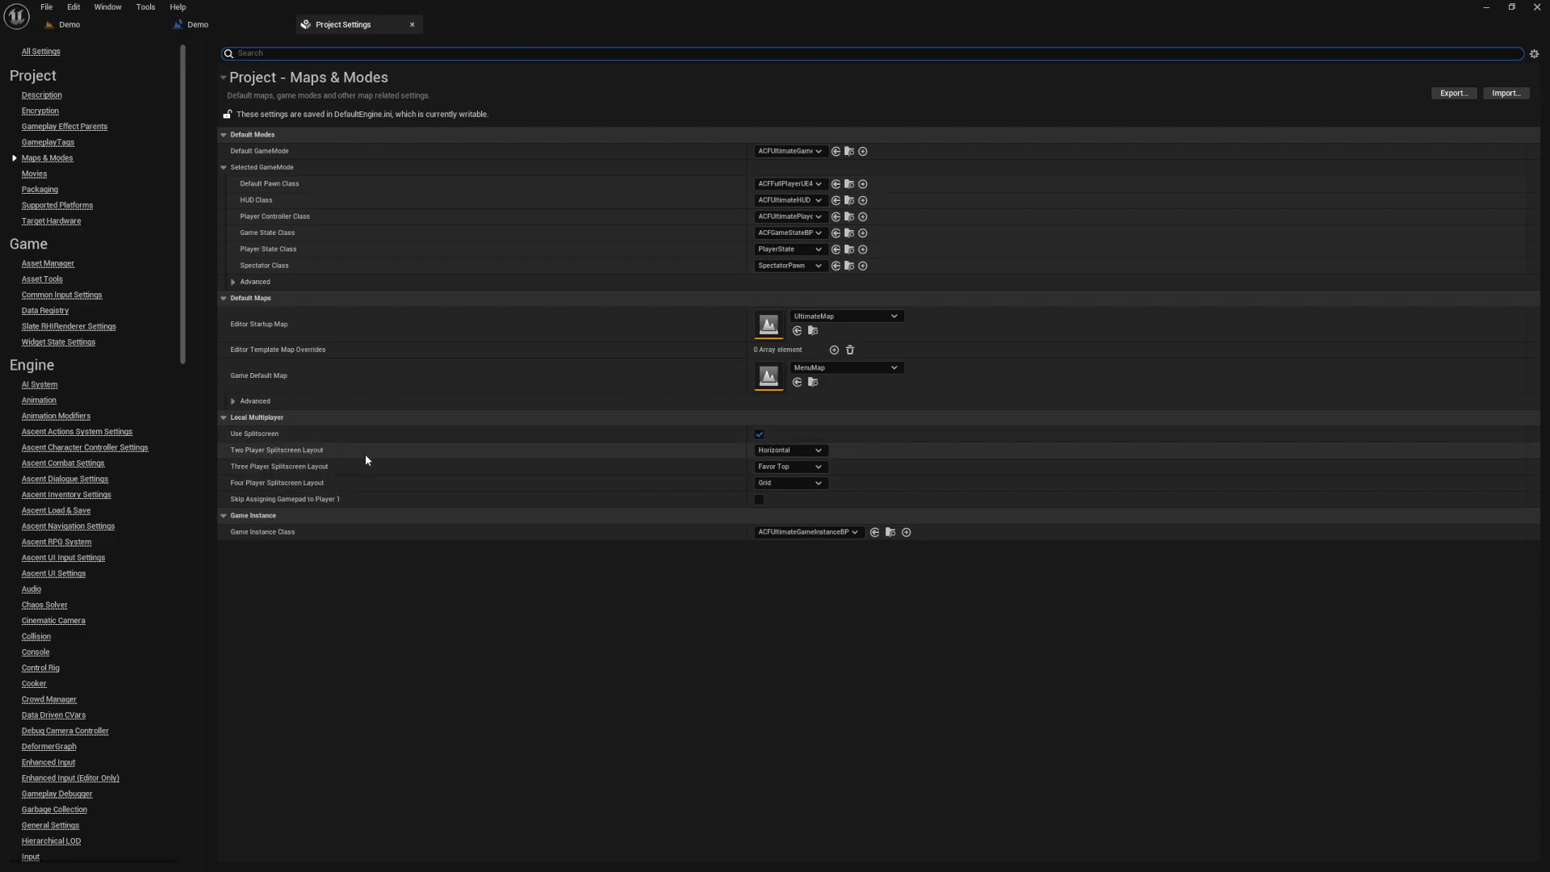
pyautogui.click(780, 453)
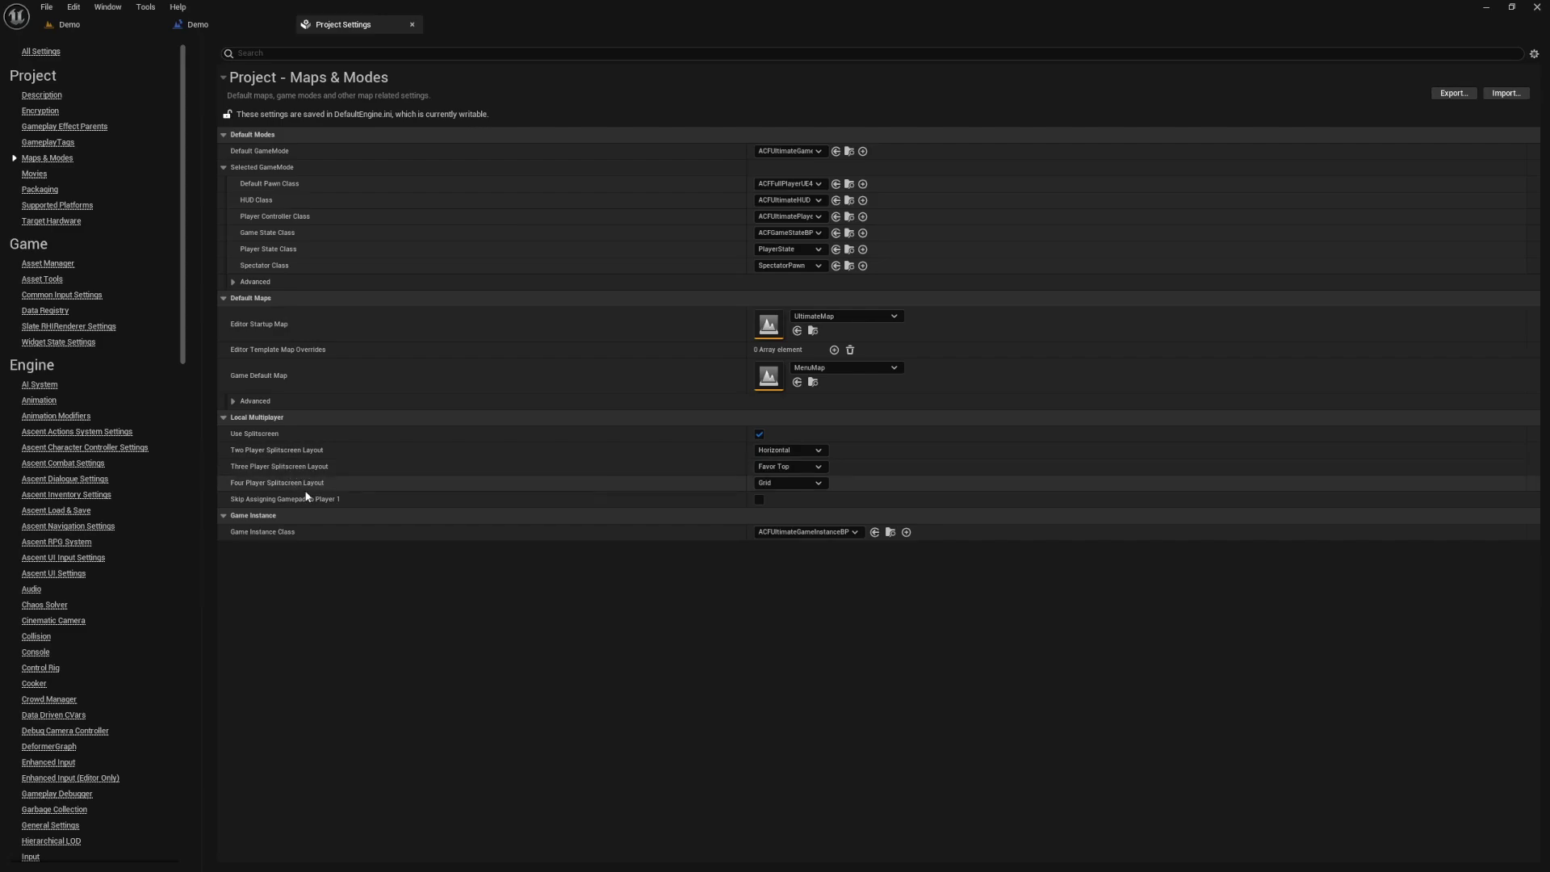
pyautogui.click(780, 450)
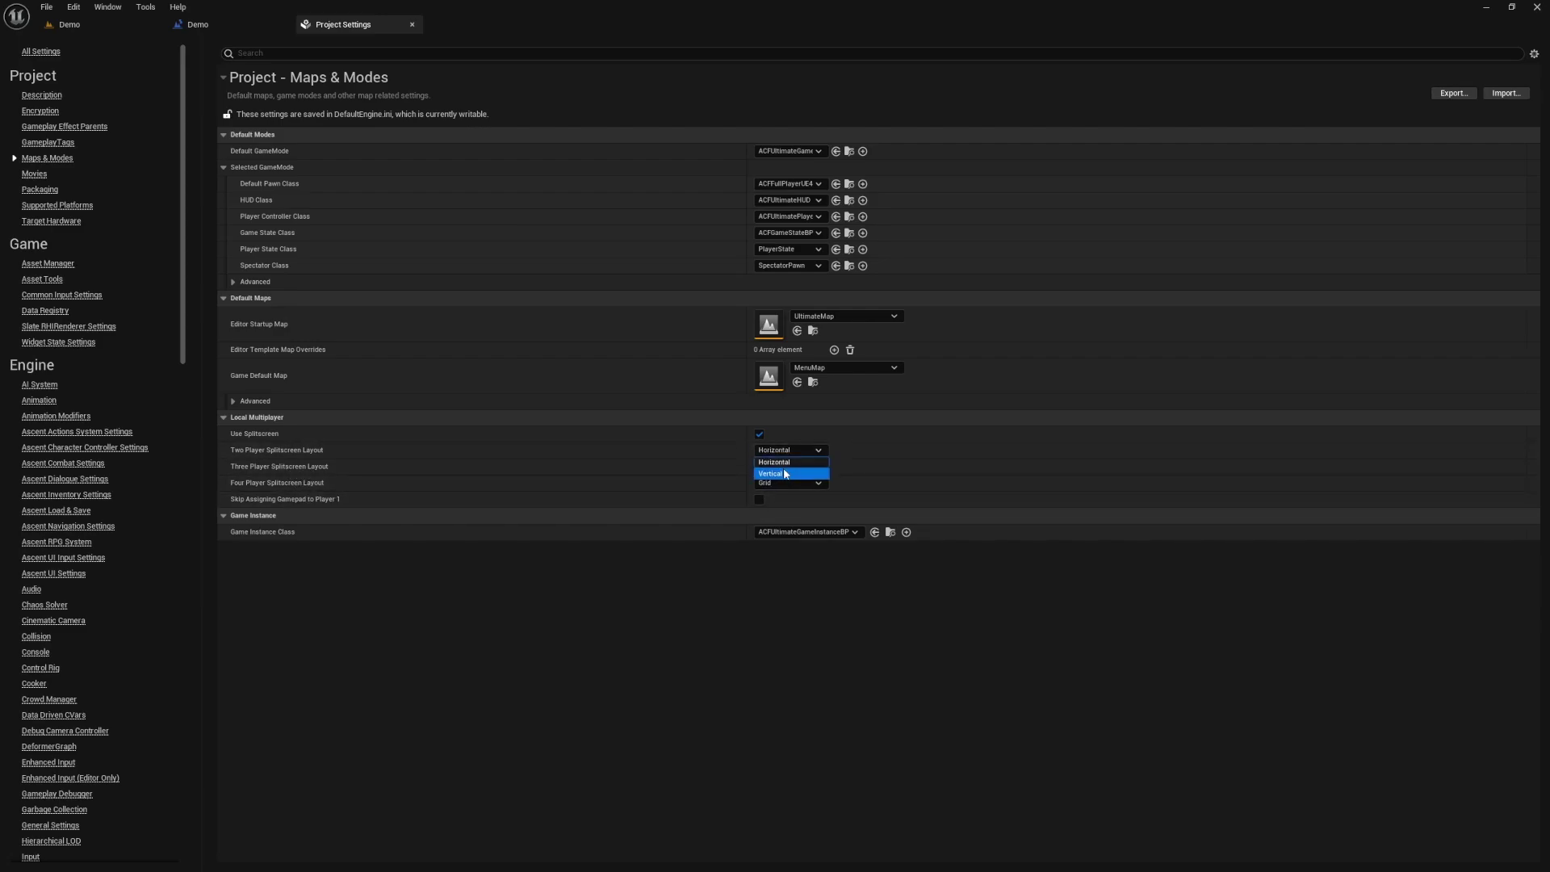
pyautogui.click(786, 474)
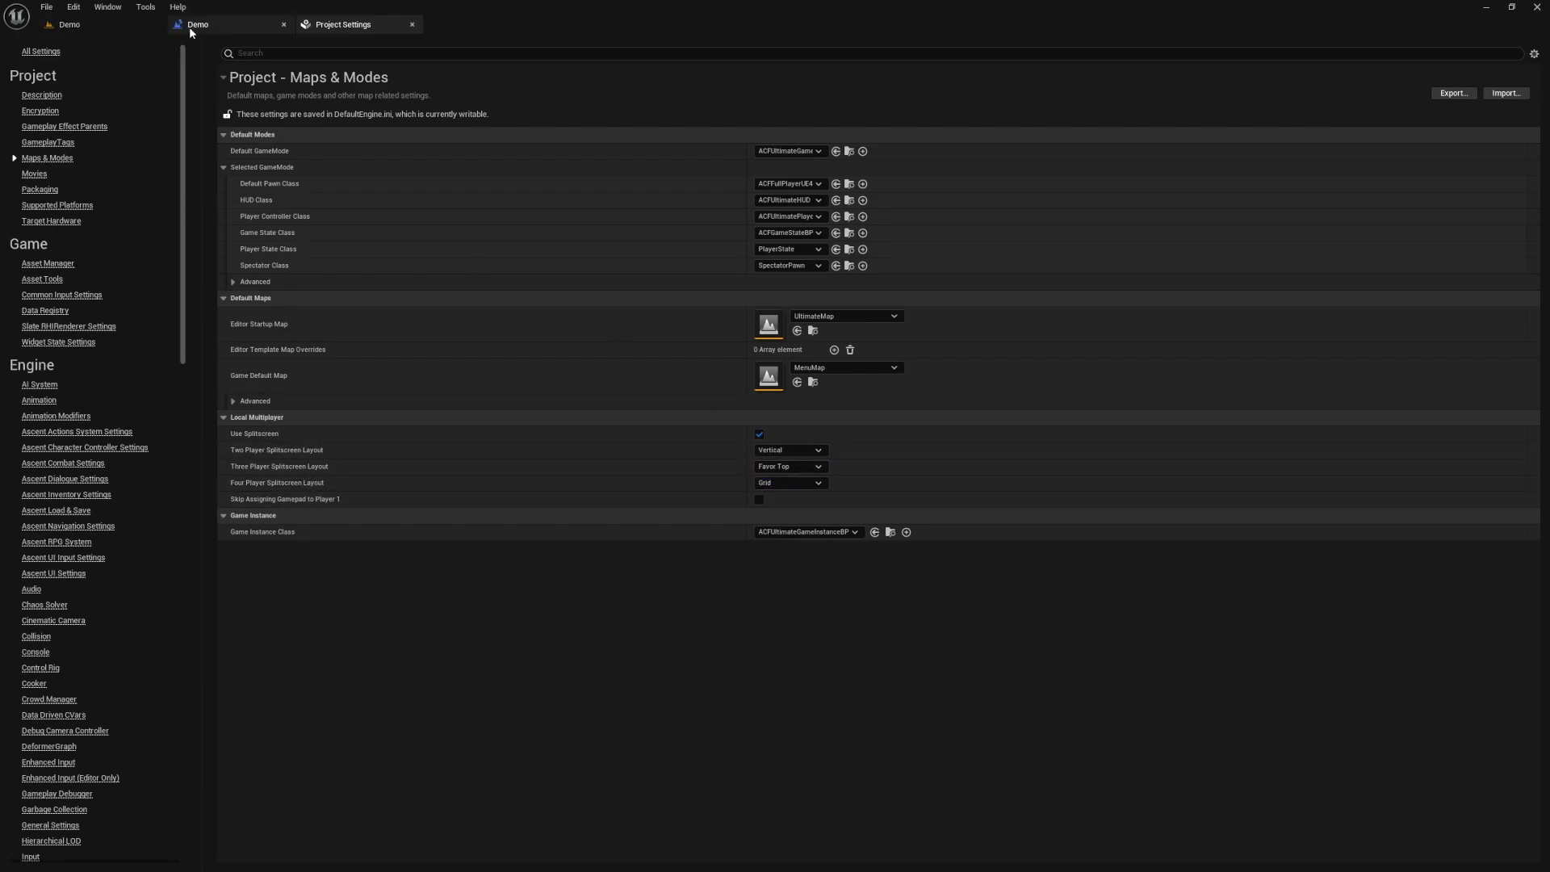
# - Play the Demo level in the full-screen viewport and walk a character around to test the vertical split screen
pyautogui.click(87, 25)
pyautogui.press('F11')
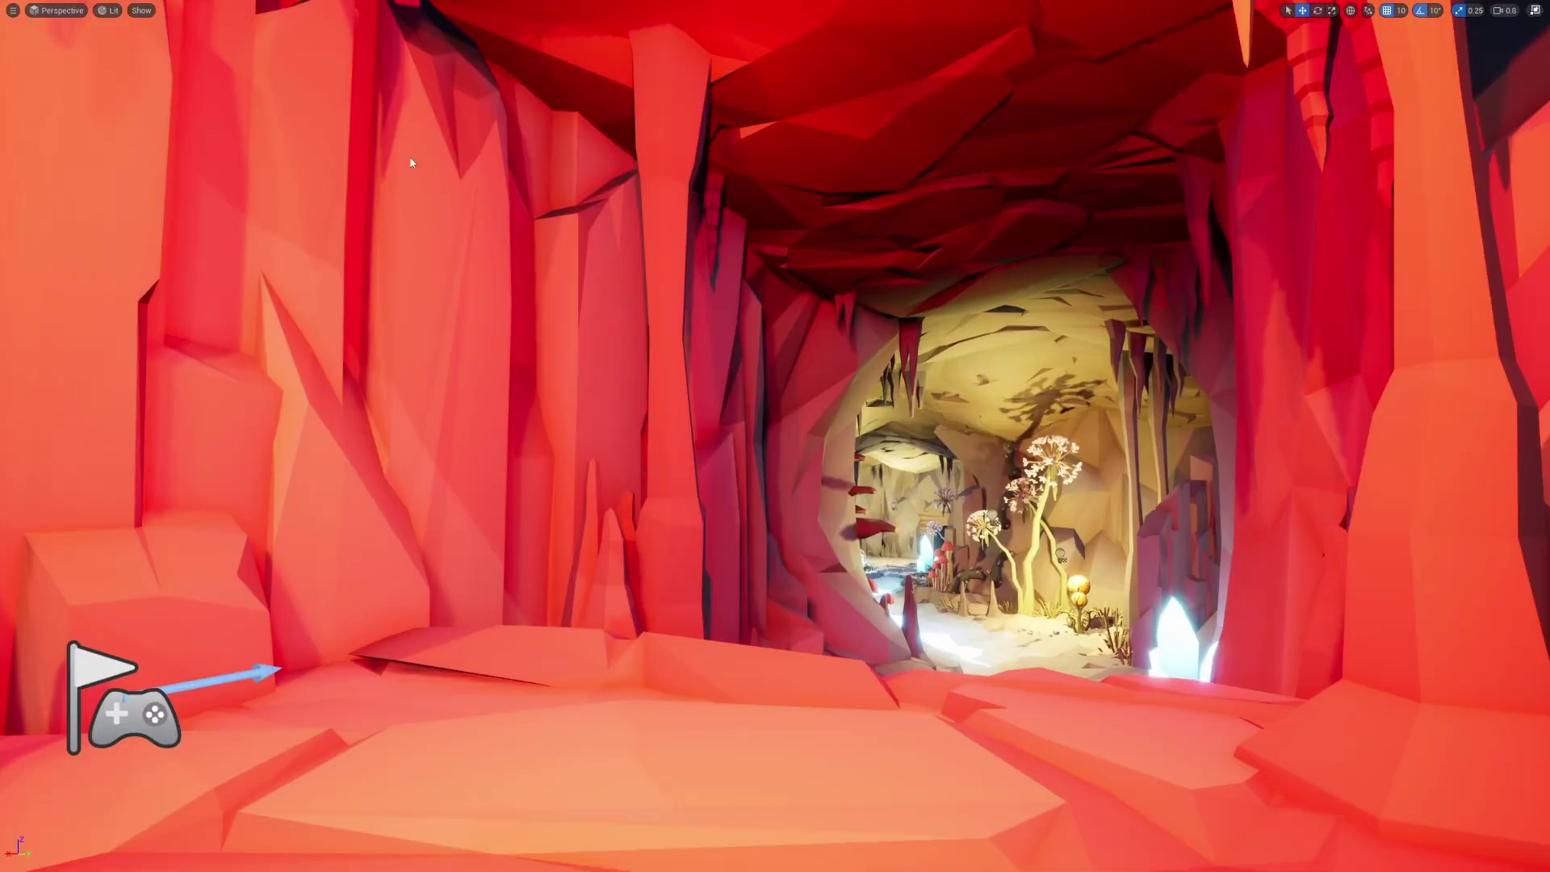
pyautogui.hotkey('alt', 'p')
pyautogui.press('w')
pyautogui.press('d')
pyautogui.press('s')
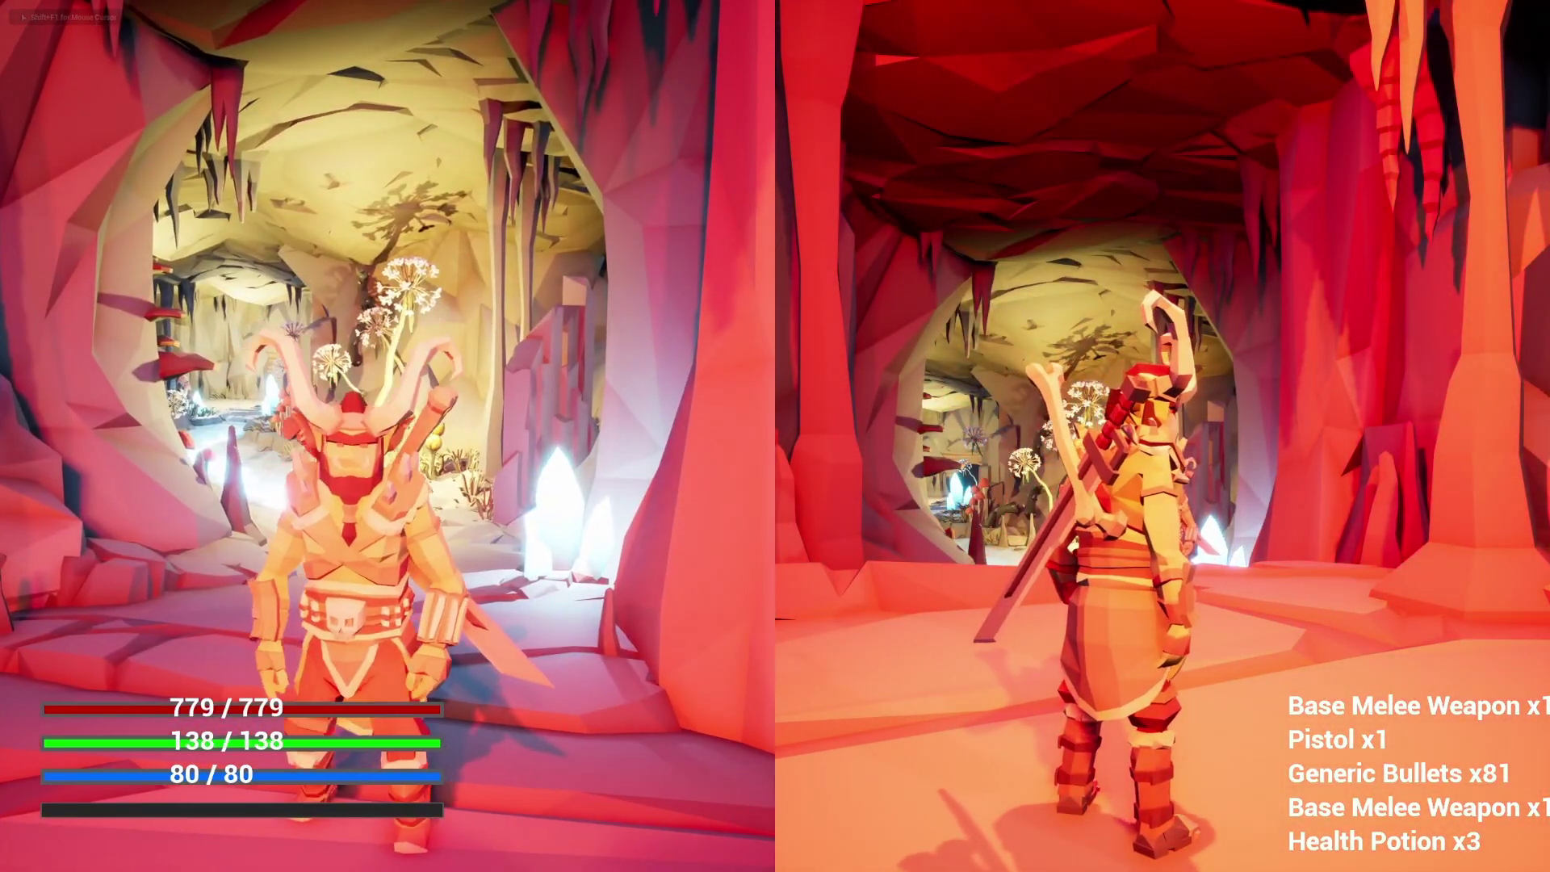
pyautogui.press('a')
pyautogui.press('d')
pyautogui.press('w')
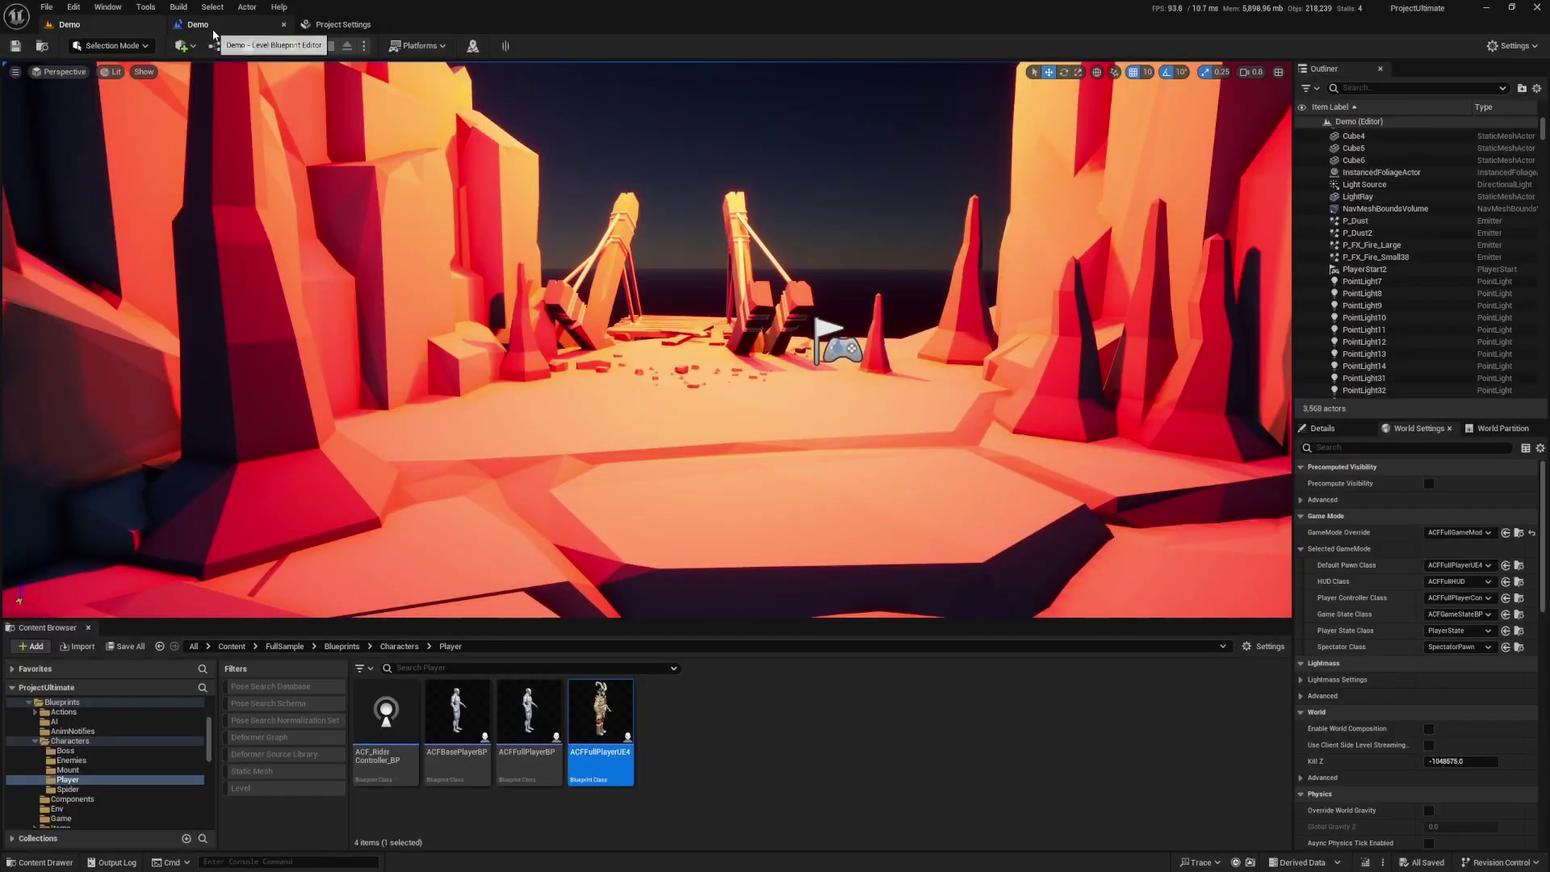
# - Set the Two Player Splitscreen Layout to Horizontal, choose Favor Top for three players, and review the four-player layout options
pyautogui.click(343, 24)
pyautogui.click(804, 450)
pyautogui.click(787, 464)
pyautogui.click(791, 466)
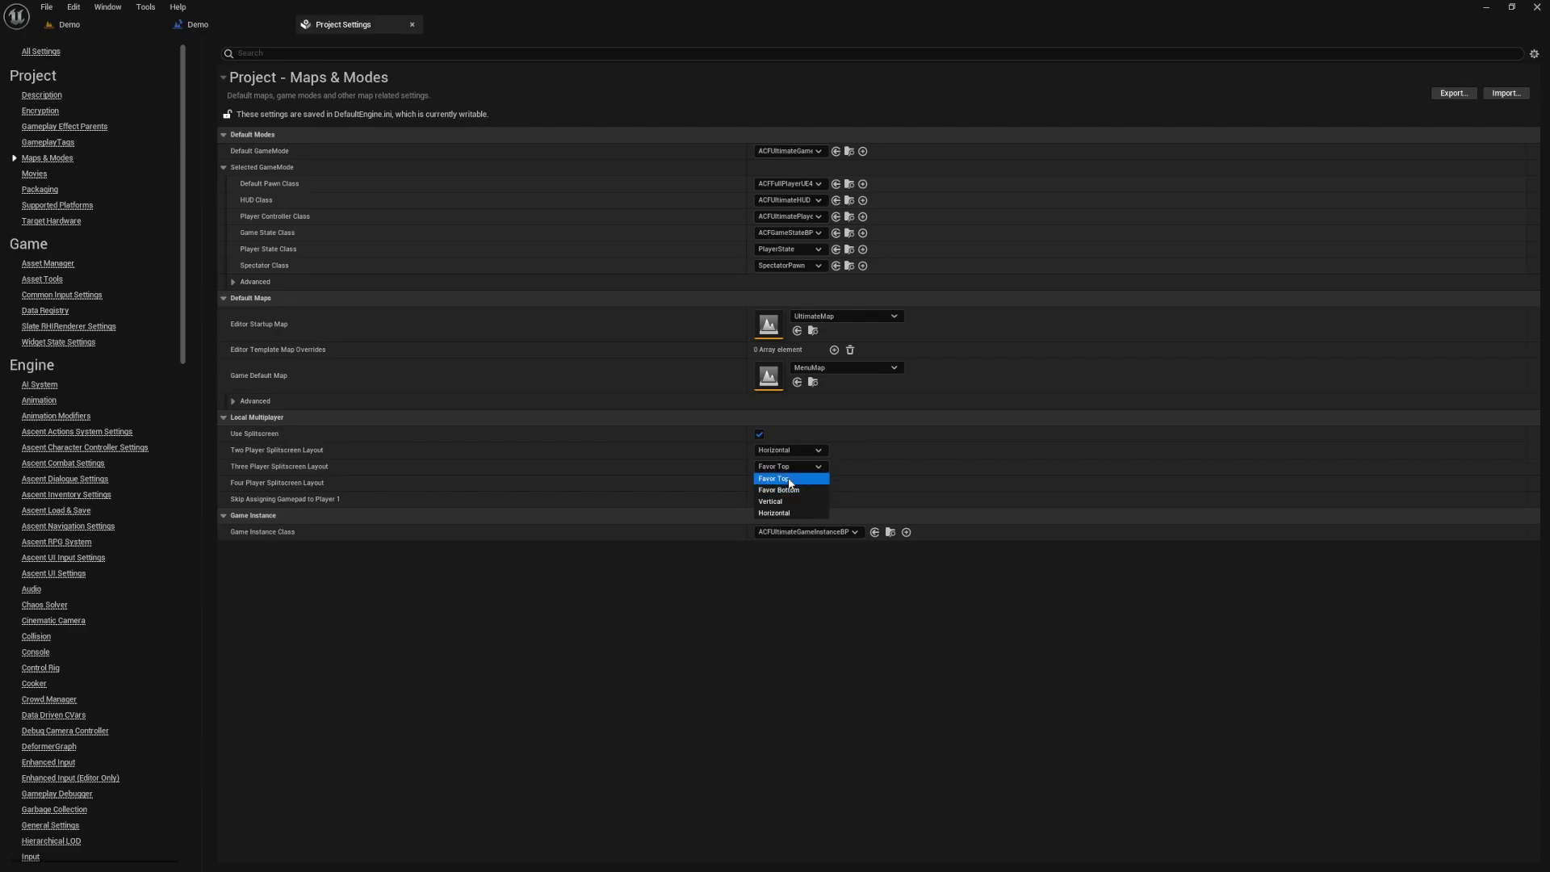
pyautogui.click(788, 479)
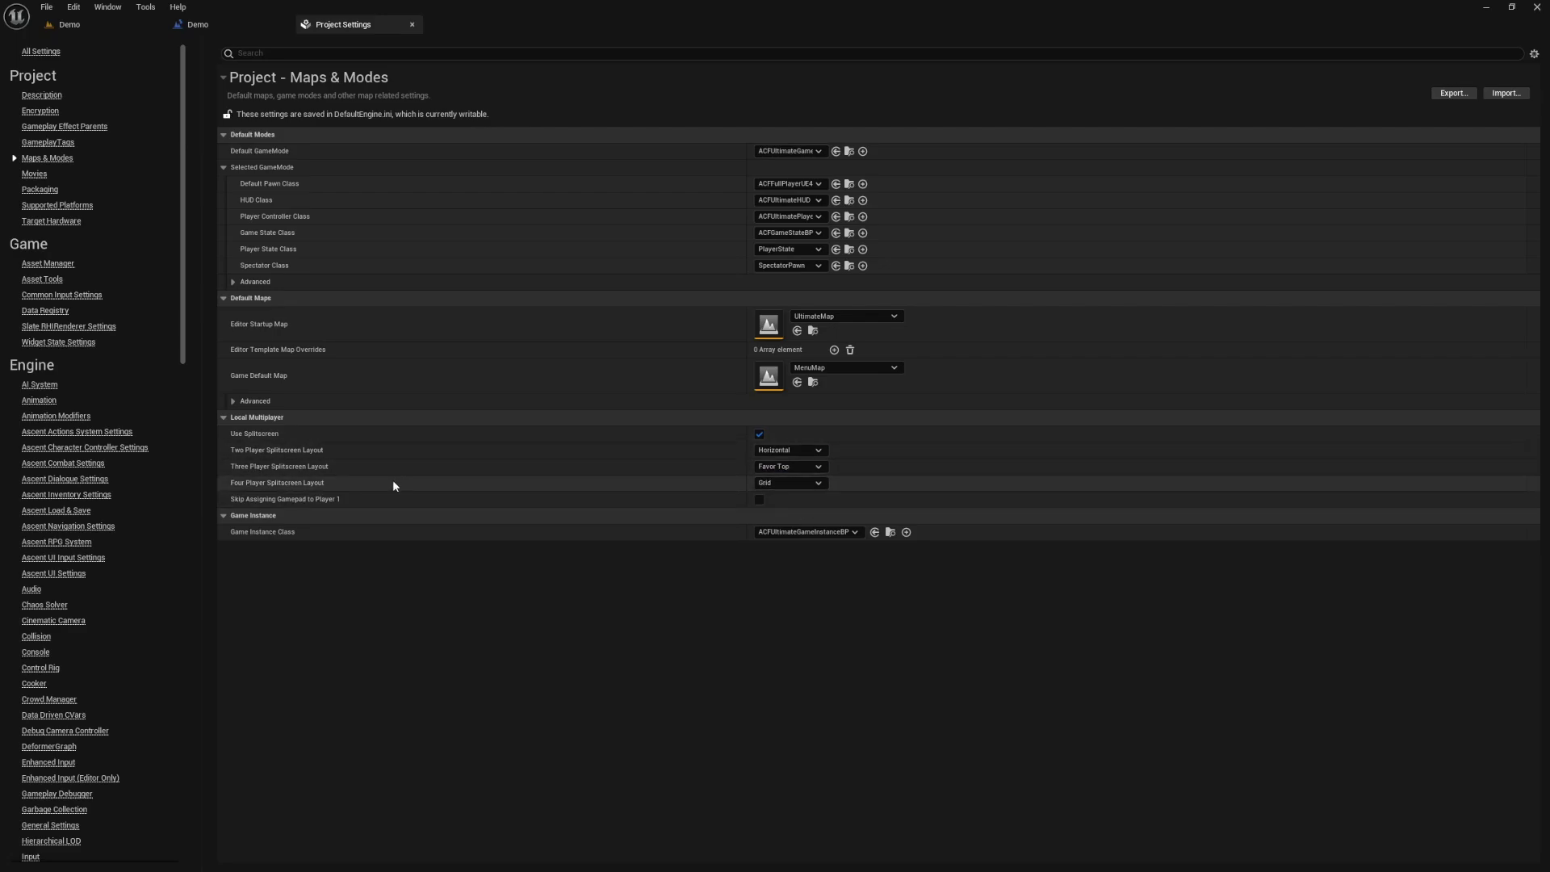
pyautogui.click(789, 483)
pyautogui.click(789, 482)
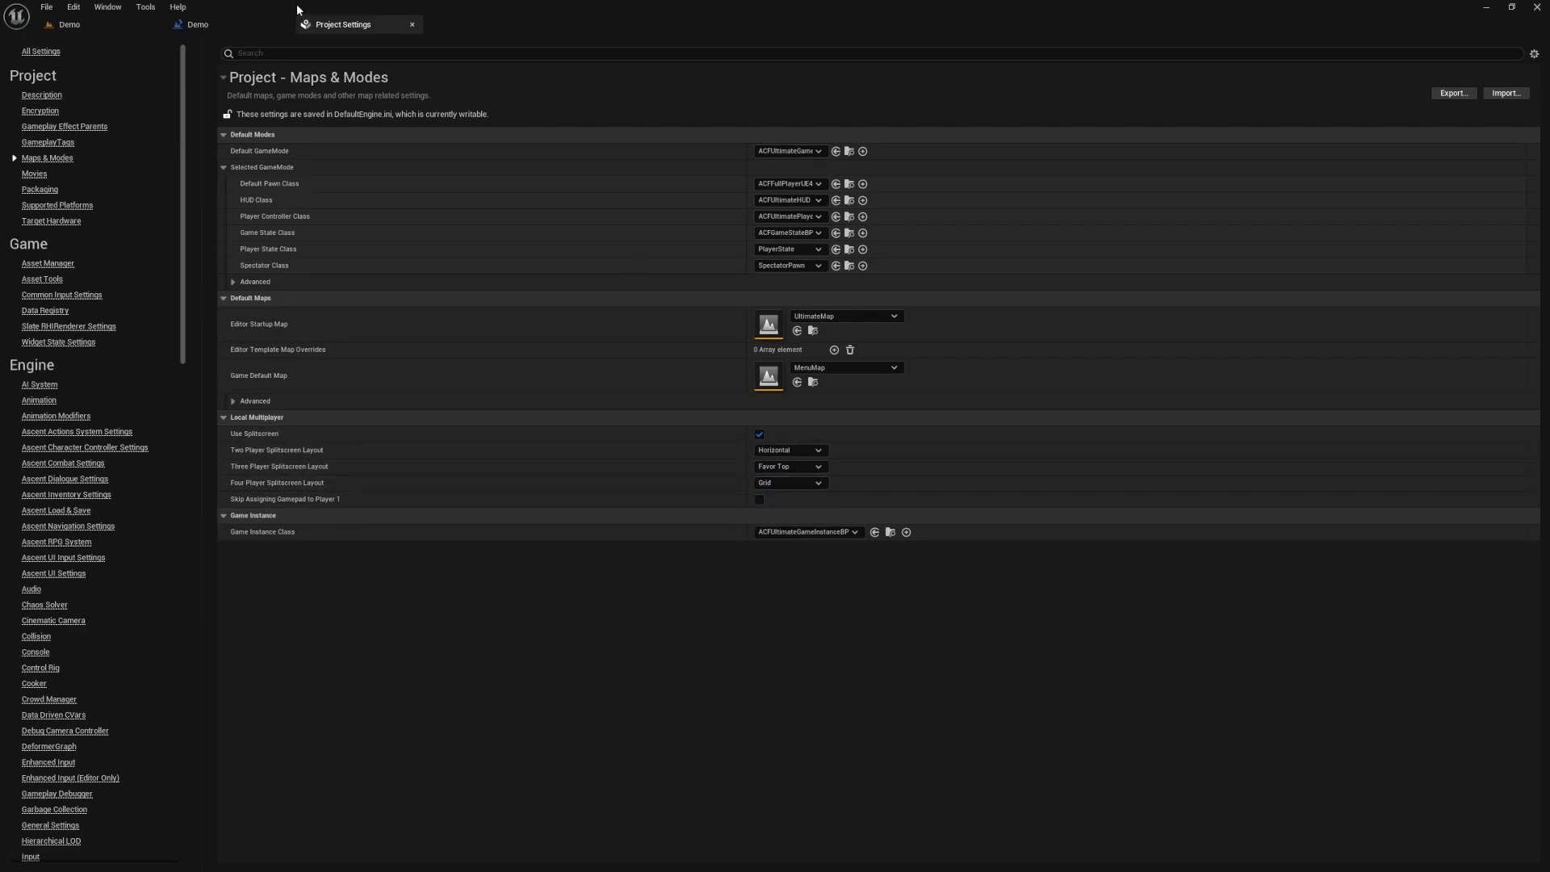
# - Chain two copies of the Create Local Player node after the first in the Level Blueprint, then compile and save it
pyautogui.click(217, 20)
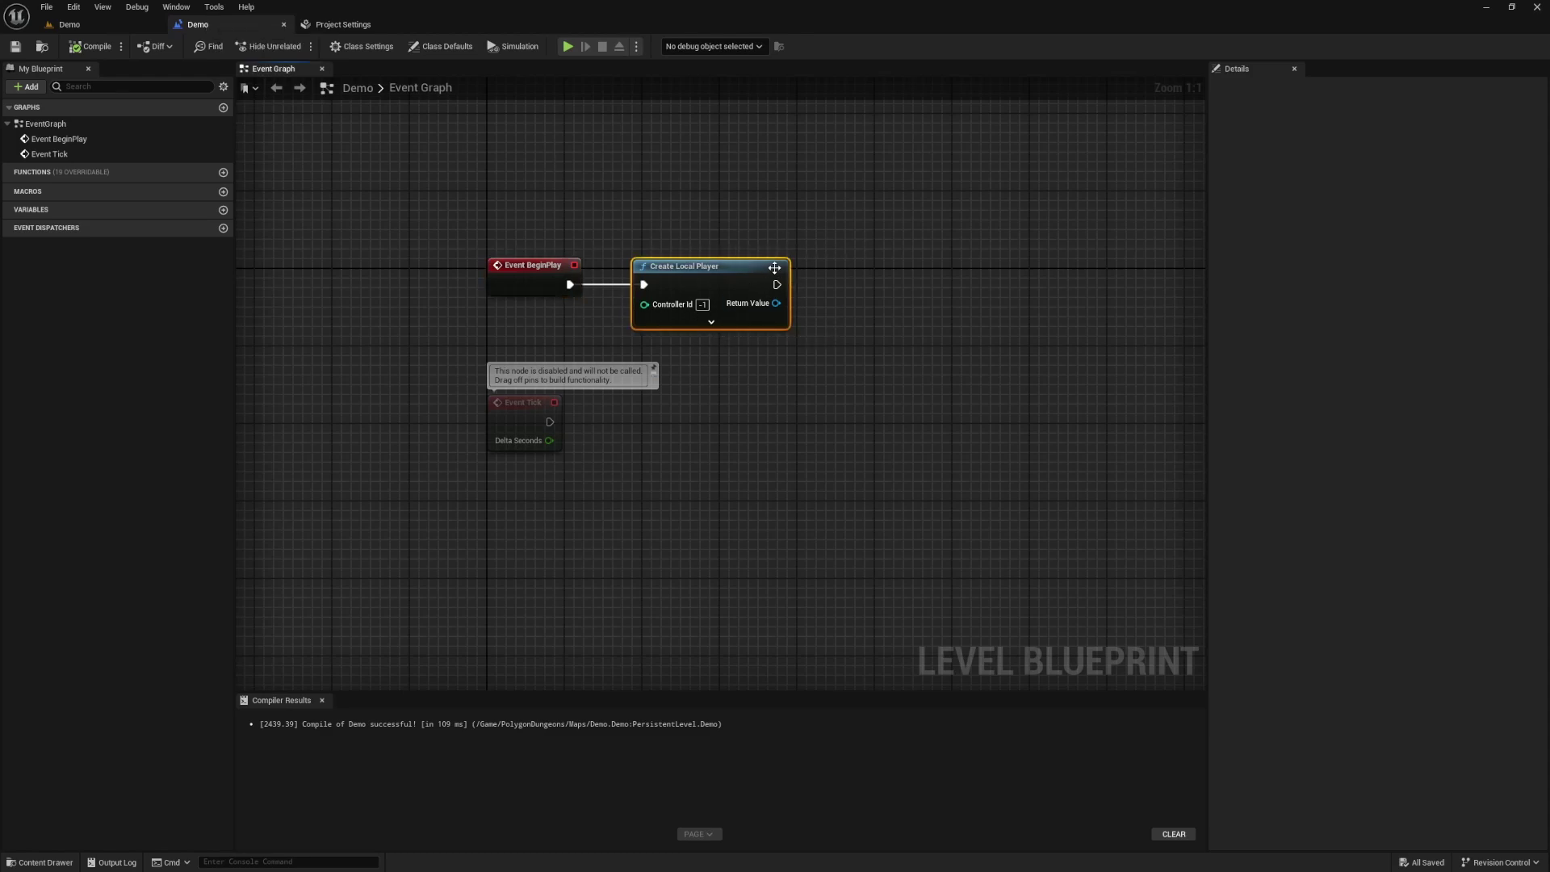
pyautogui.hotkey('ctrl', 'v')
pyautogui.hotkey('ctrl', 'v')
pyautogui.click(891, 277)
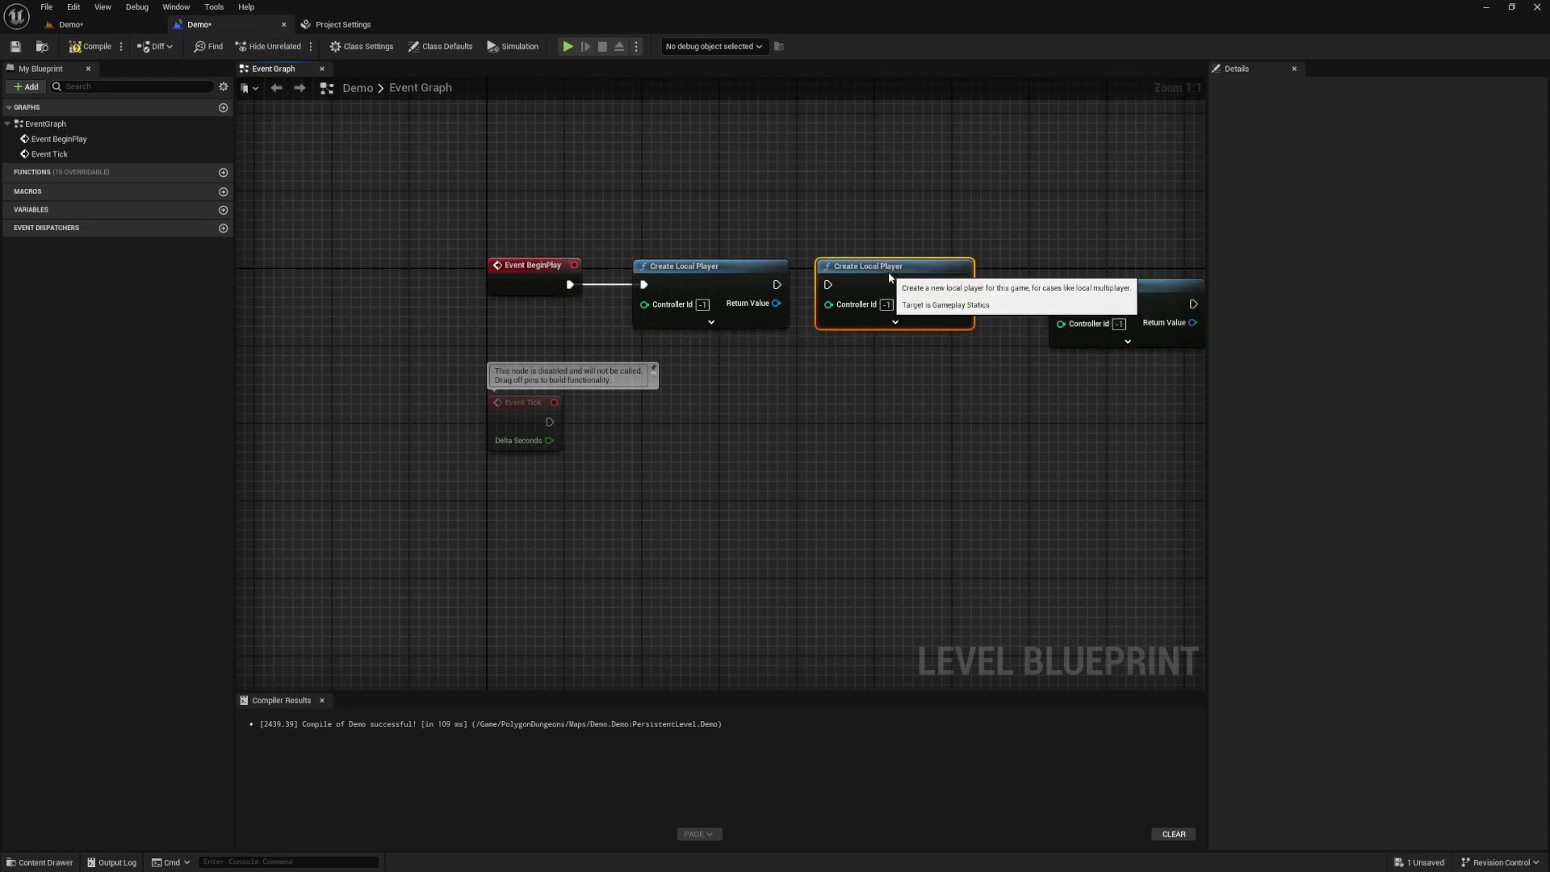
pyautogui.moveTo(1062, 306); pyautogui.dragTo(1014, 287)
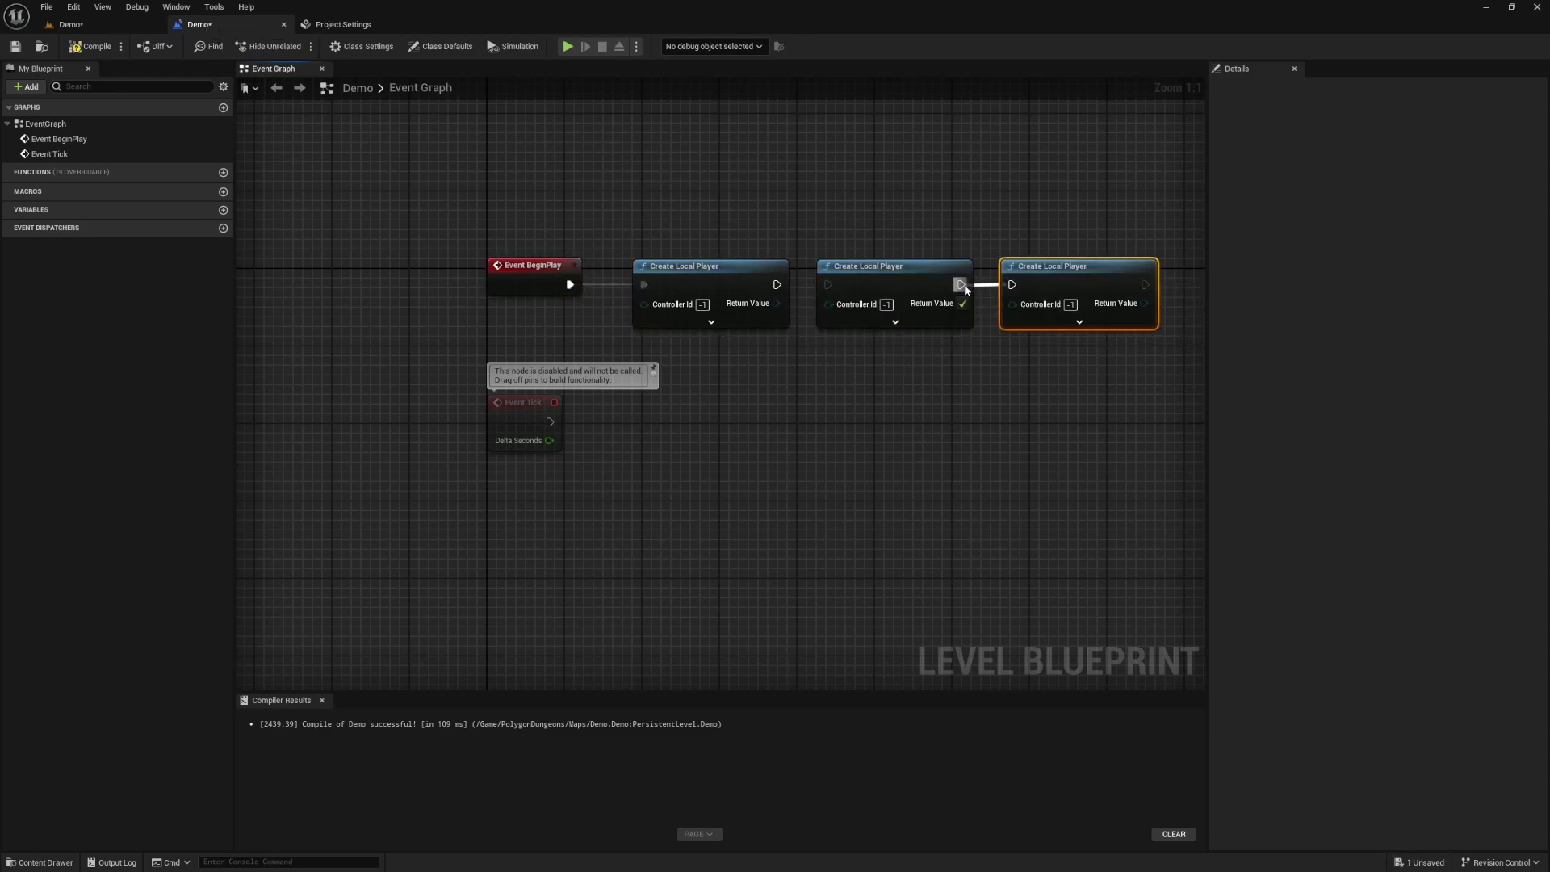
pyautogui.moveTo(772, 289); pyautogui.dragTo(773, 288)
pyautogui.click(98, 49)
pyautogui.hotkey('ctrl', 's')
# - Play the Demo level full screen, move one character to test the four-player split screen, and end the session
pyautogui.click(83, 29)
pyautogui.moveTo(394, 161); pyautogui.dragTo(329, 160, button='right')
pyautogui.press('F11')
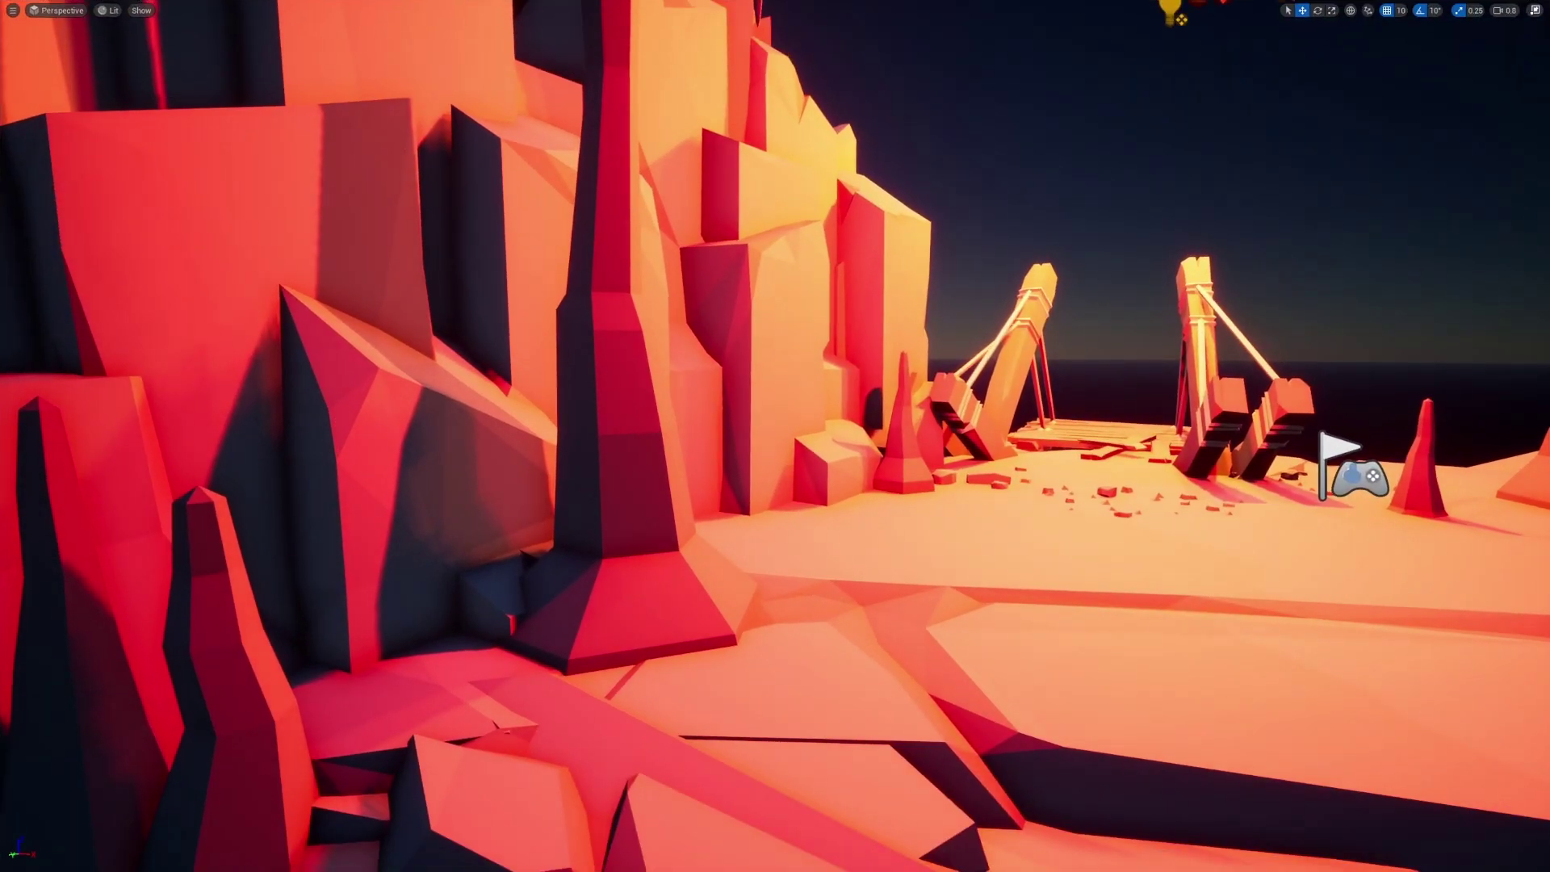
pyautogui.hotkey('alt', 'p')
pyautogui.press('w')
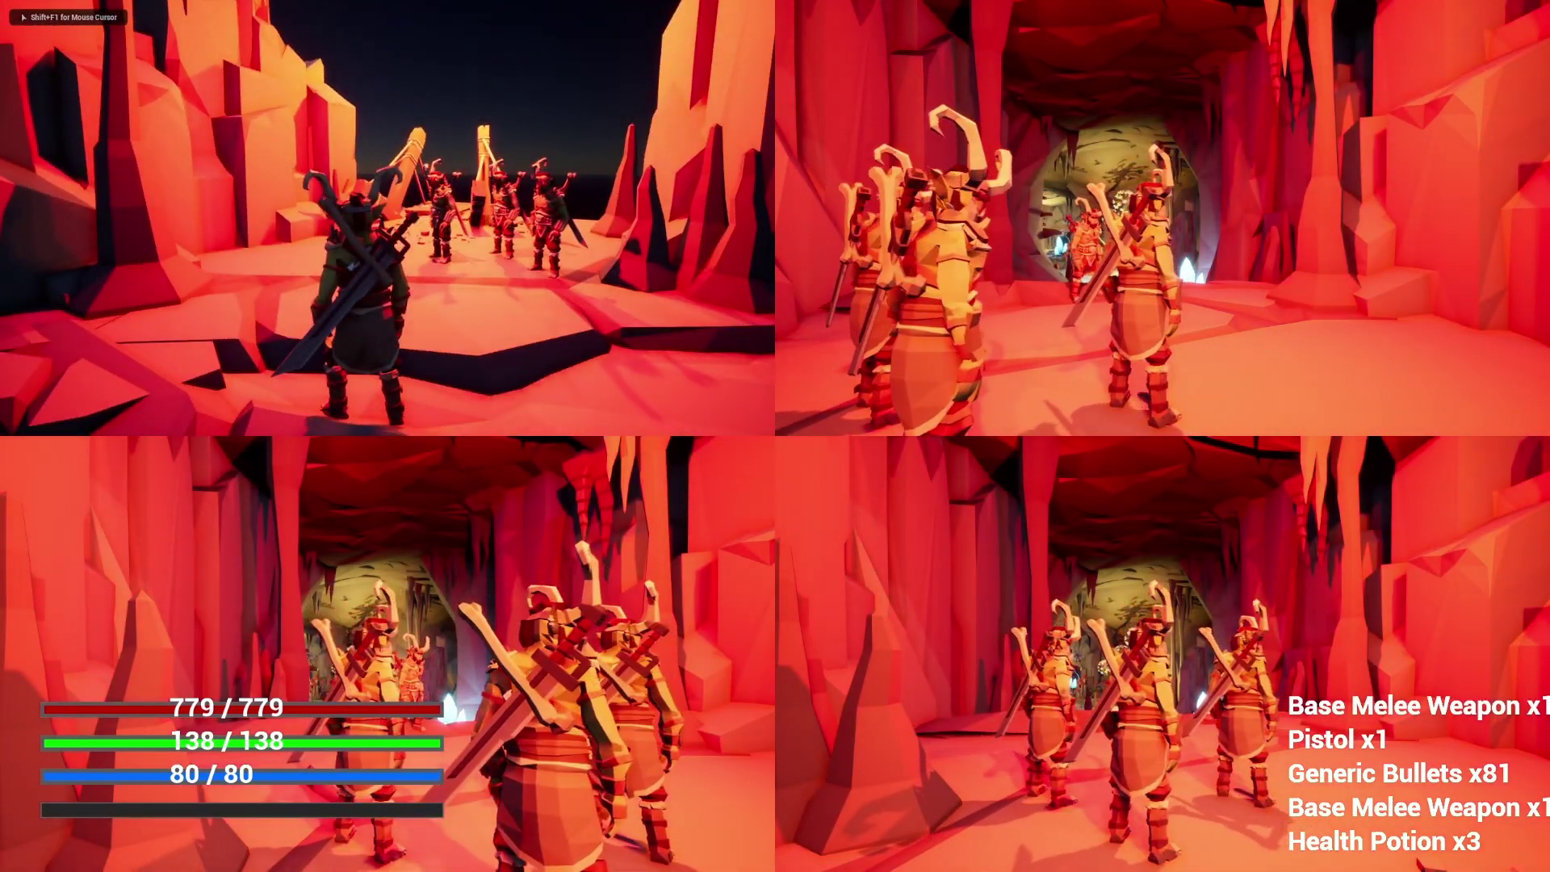
pyautogui.press('w')
pyautogui.press('w')
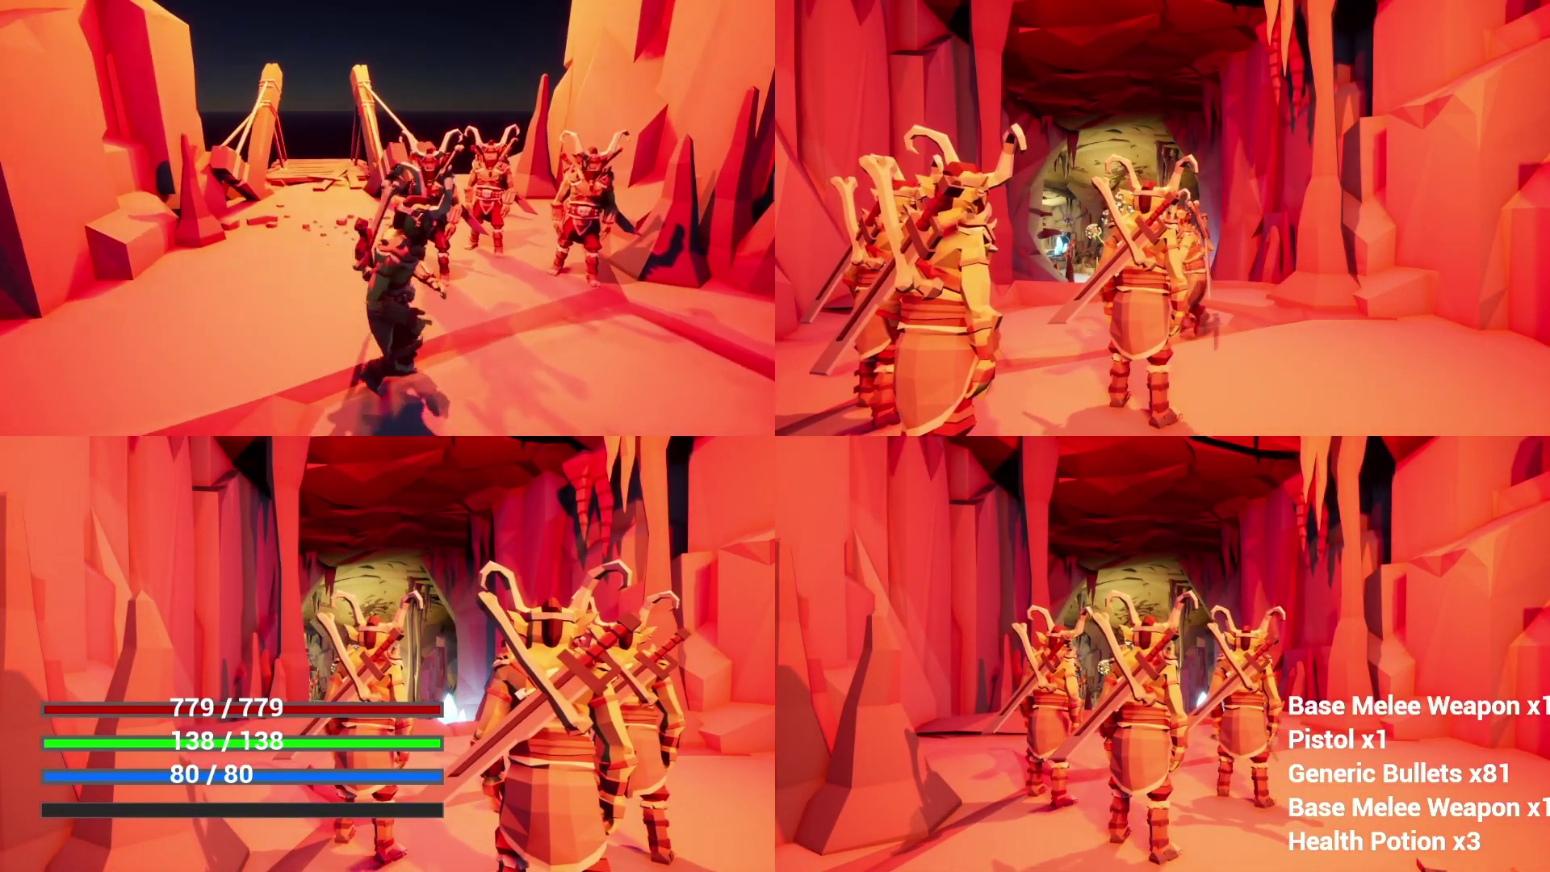
pyautogui.press('s')
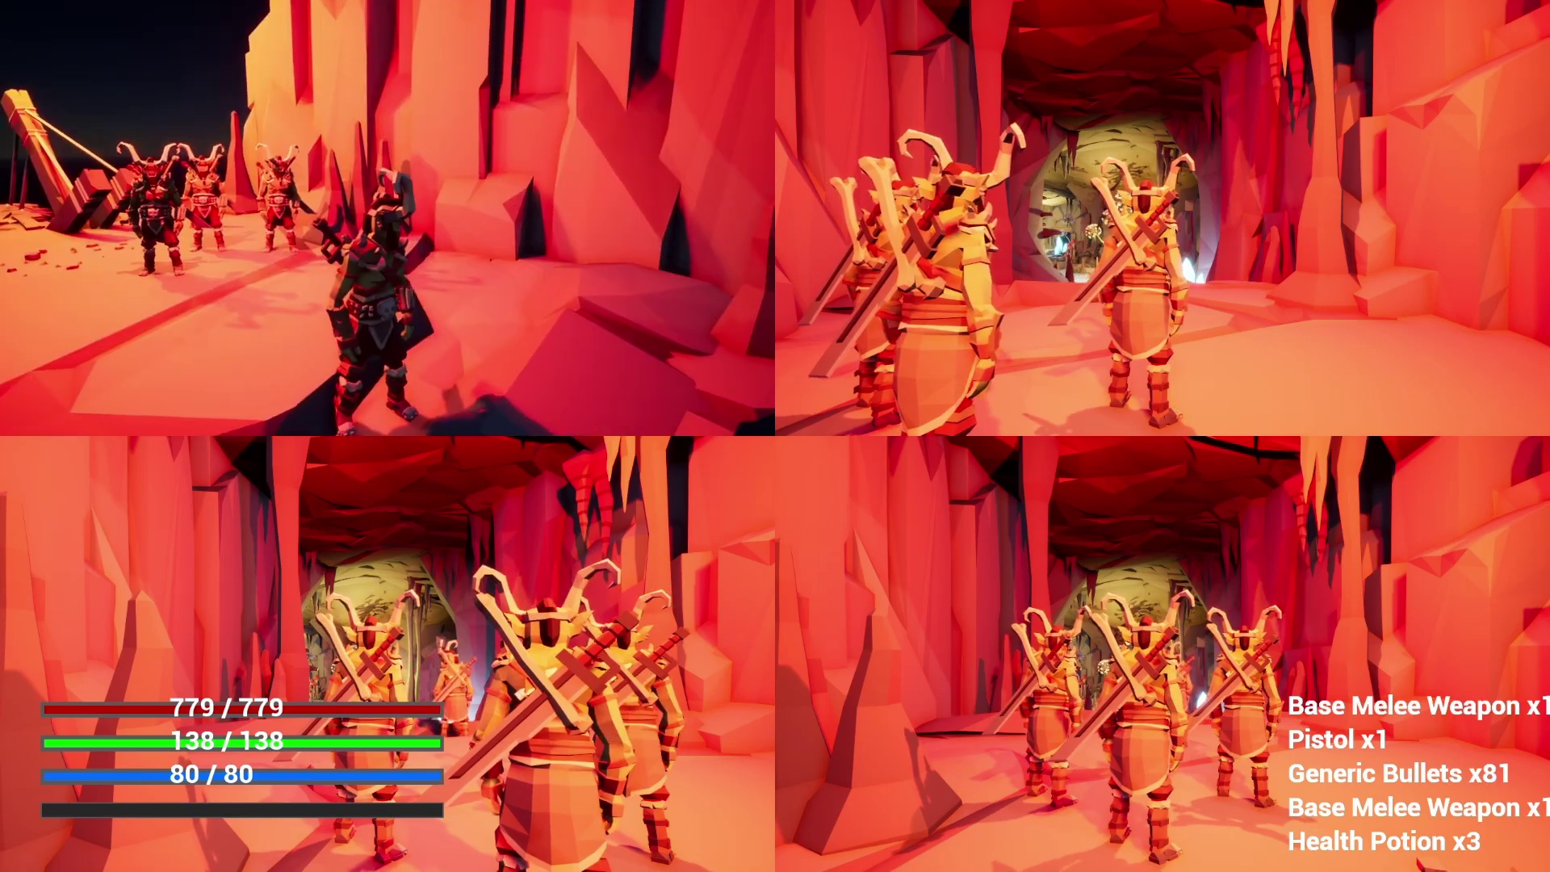
pyautogui.press('w')
pyautogui.press('Escape')
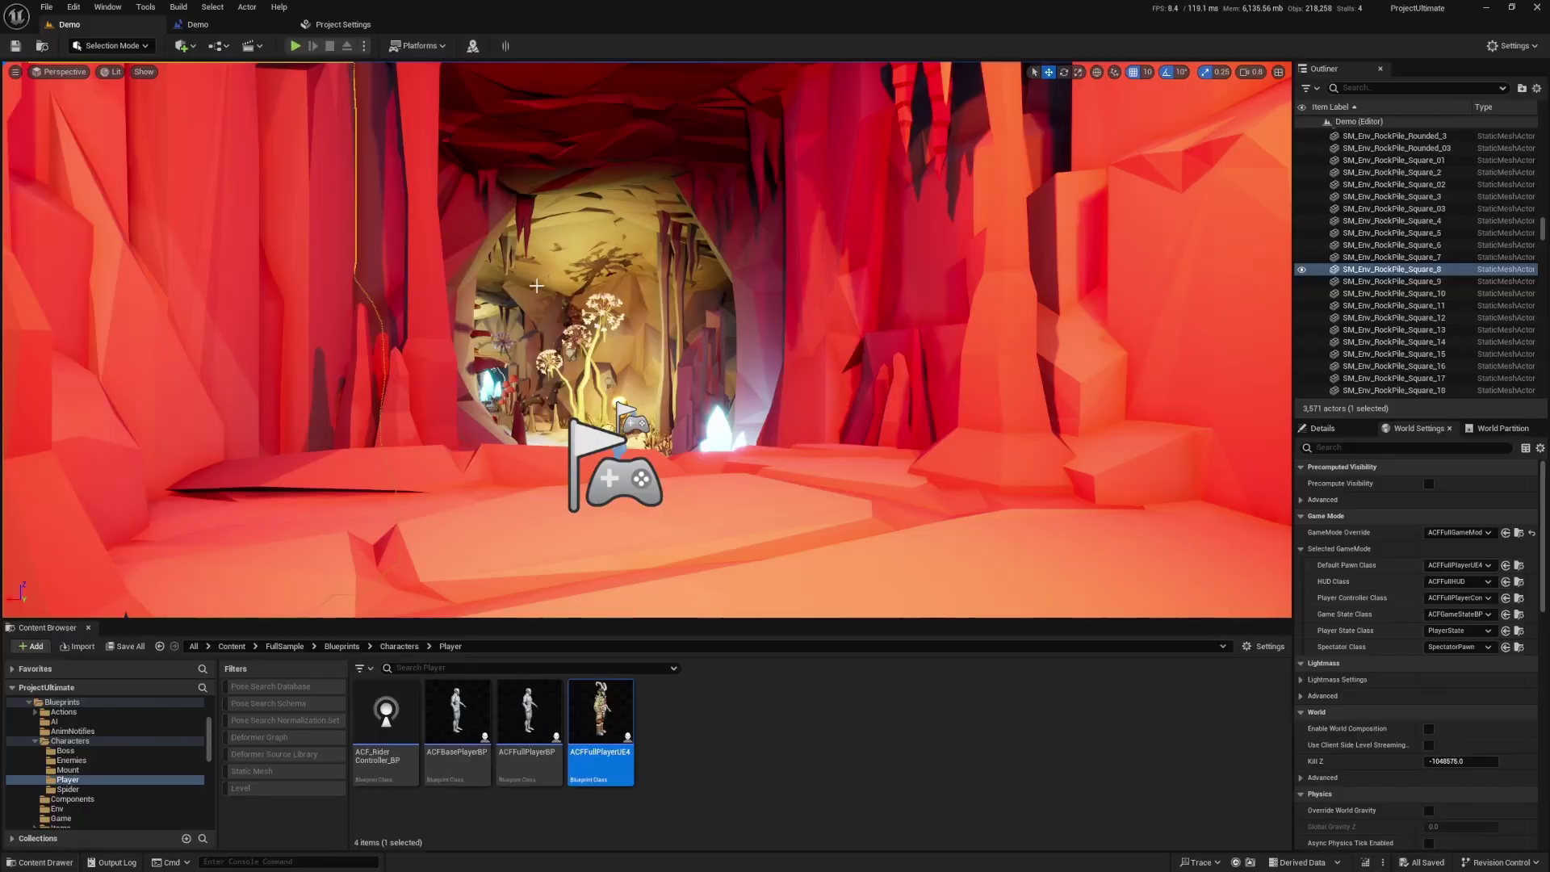
# - Examine the placement of the four Player Start actors in the Demo level and check the multiplayer play options
pyautogui.moveTo(584, 257); pyautogui.dragTo(553, 400, button='right')
pyautogui.press('s')
pyautogui.press('s')
pyautogui.press('g')
pyautogui.press('g')
pyautogui.click(477, 487)
pyautogui.press('d')
pyautogui.moveTo(830, 287); pyautogui.dragTo(755, 283, button='right')
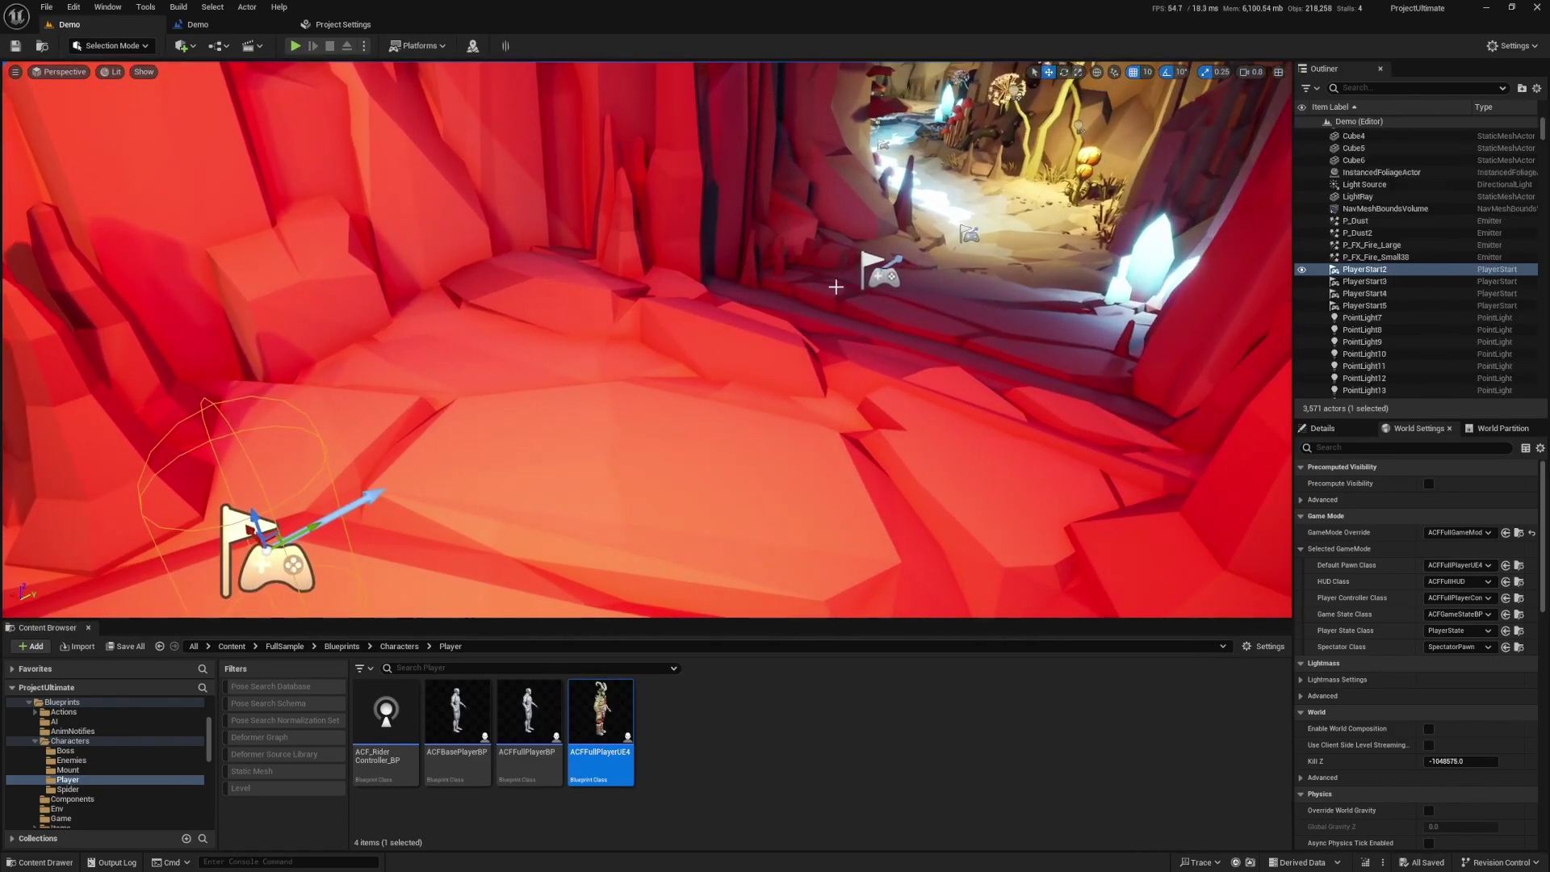
pyautogui.click(880, 271)
pyautogui.click(969, 234)
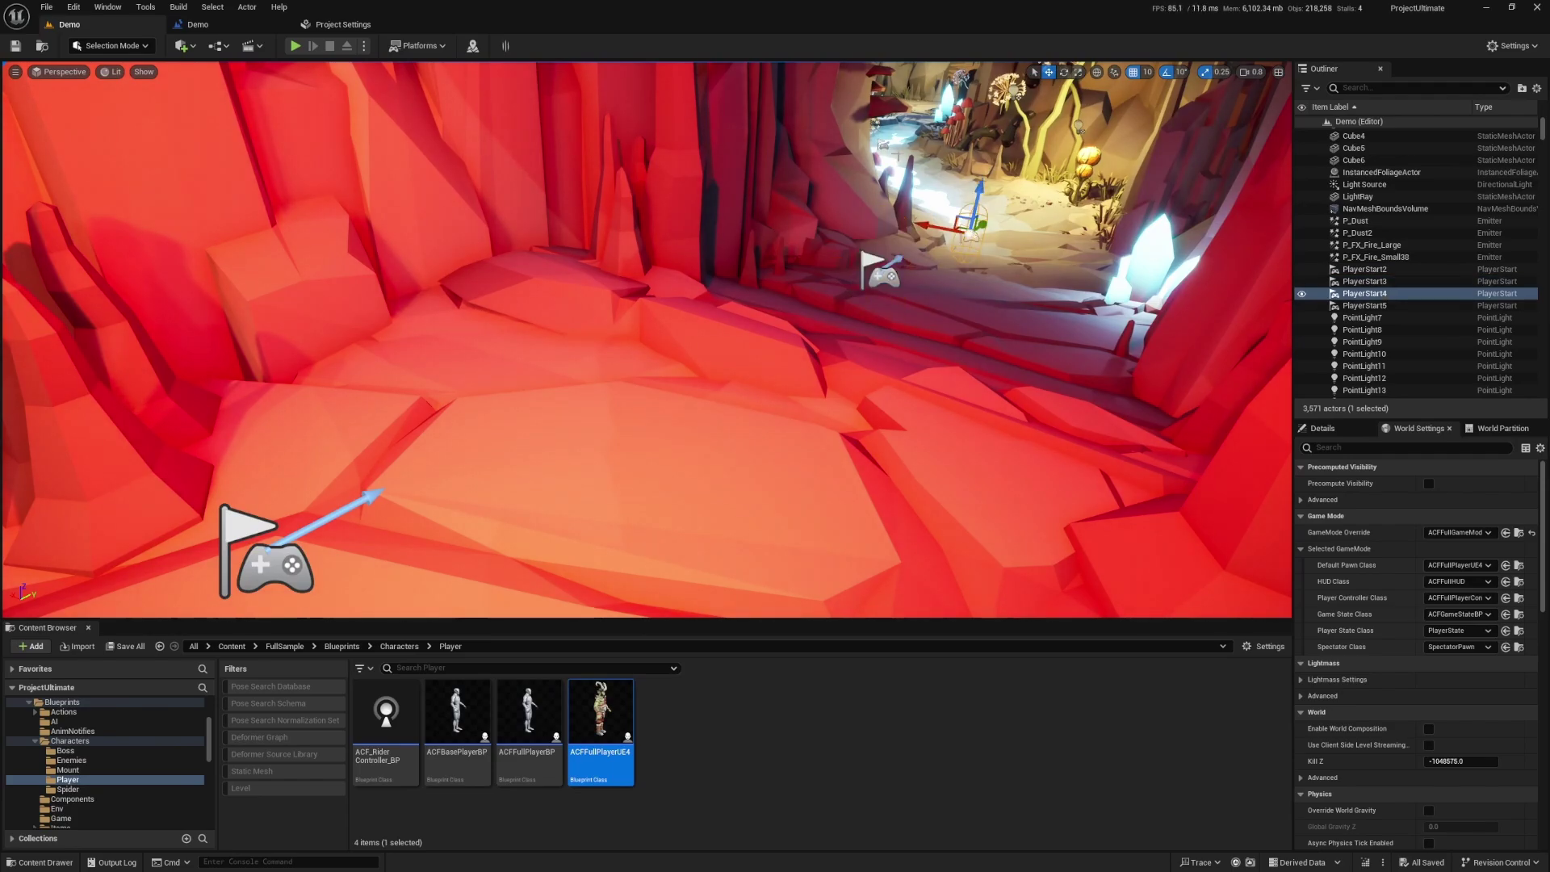
pyautogui.click(883, 145)
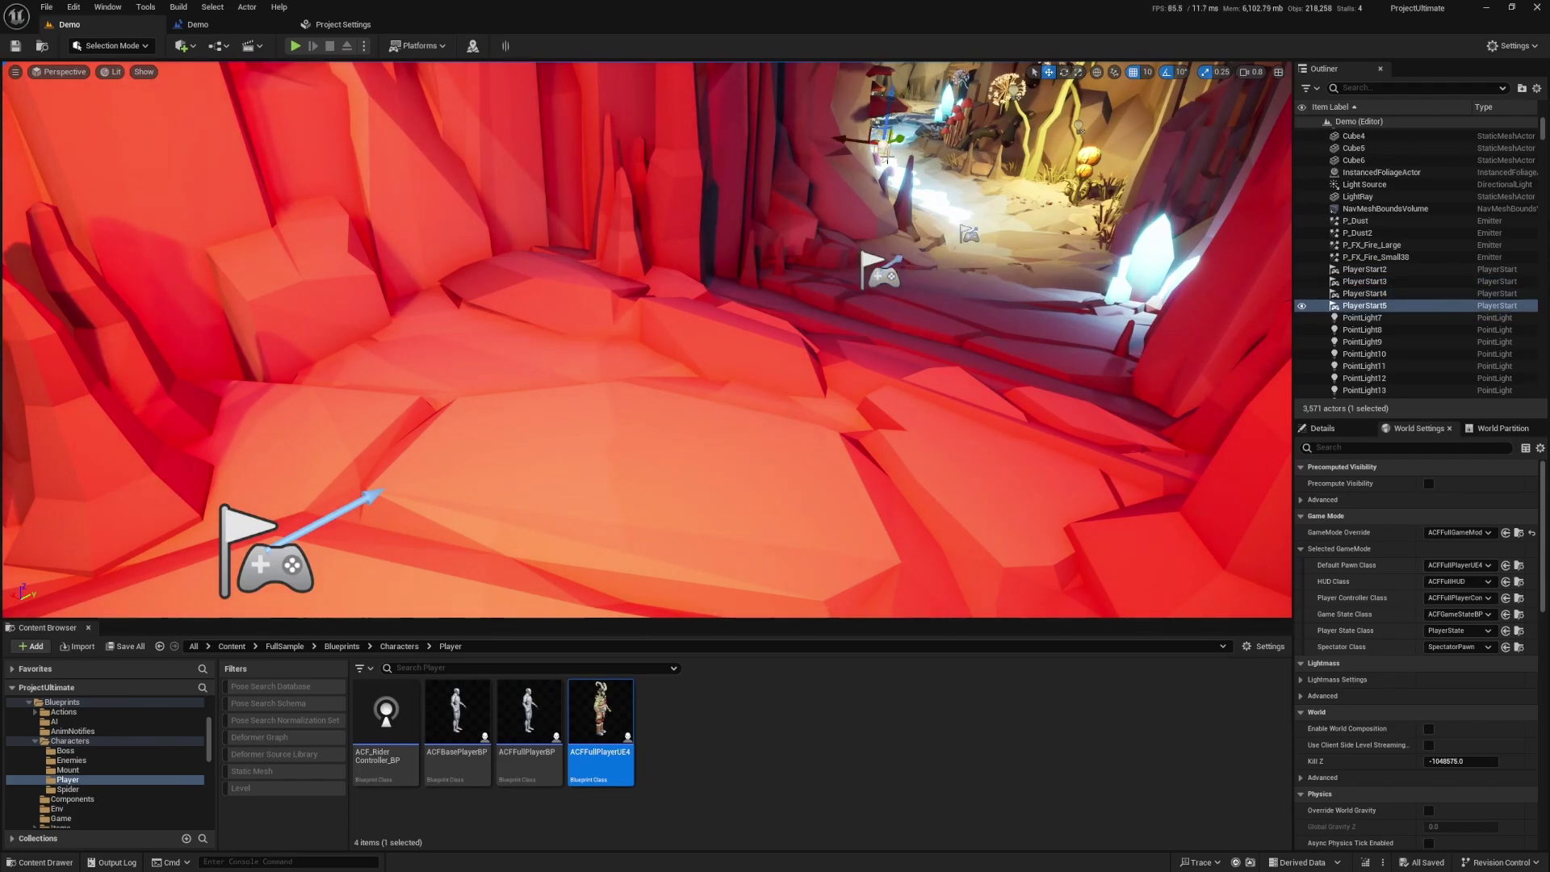
pyautogui.moveTo(883, 145); pyautogui.dragTo(937, 109, button='right')
pyautogui.press('s')
pyautogui.click(365, 47)
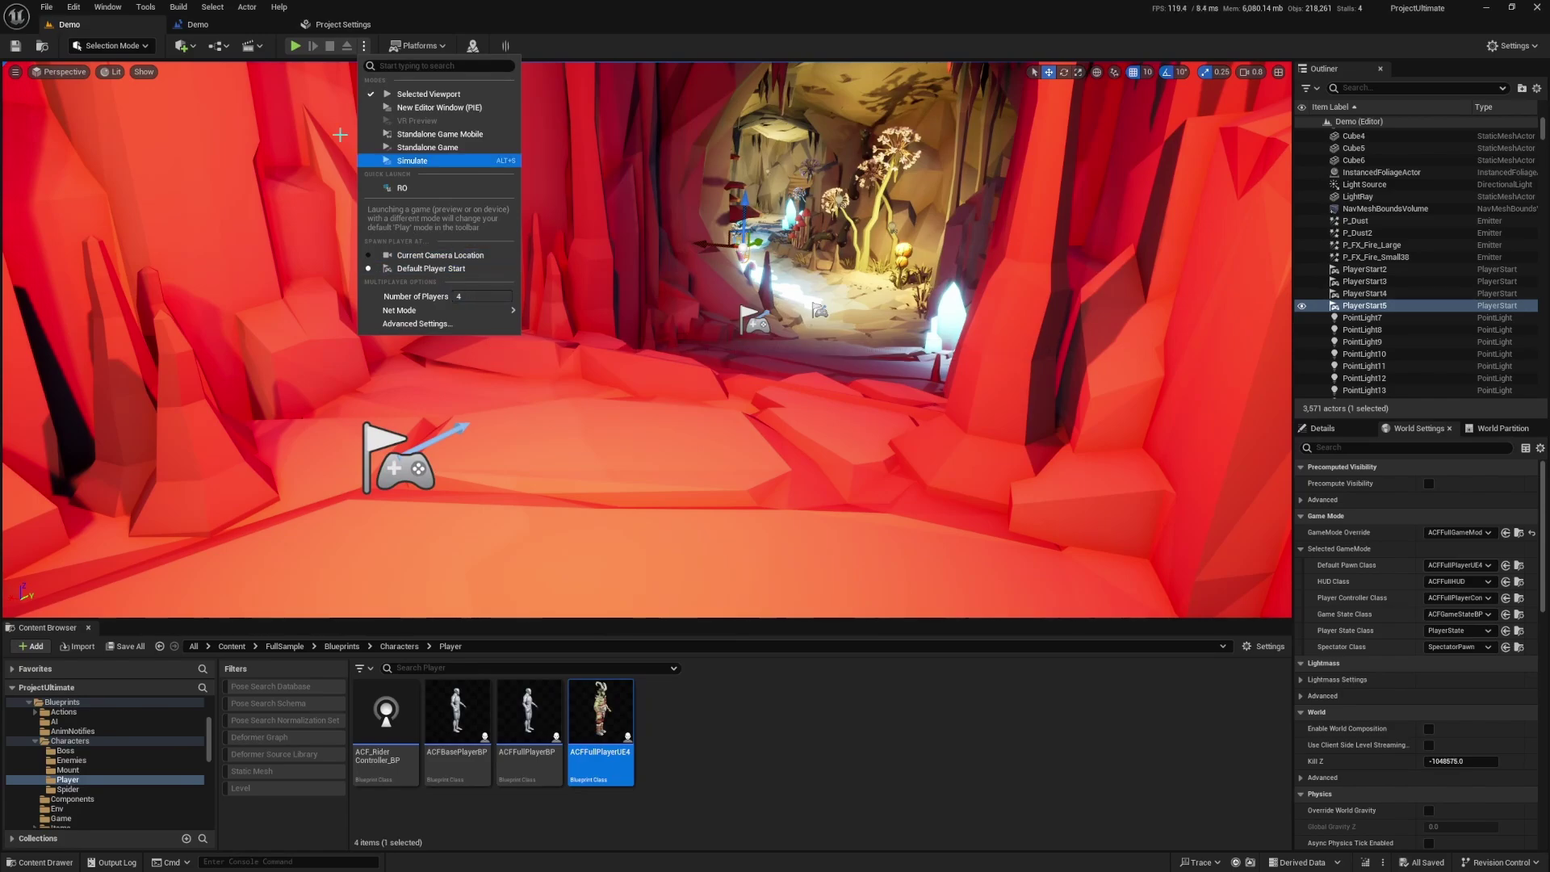
# - Delete all three Create Local Player nodes from the Demo Level Blueprint's Event Graph and save the level
pyautogui.click(219, 27)
pyautogui.moveTo(1089, 187); pyautogui.dragTo(745, 362)
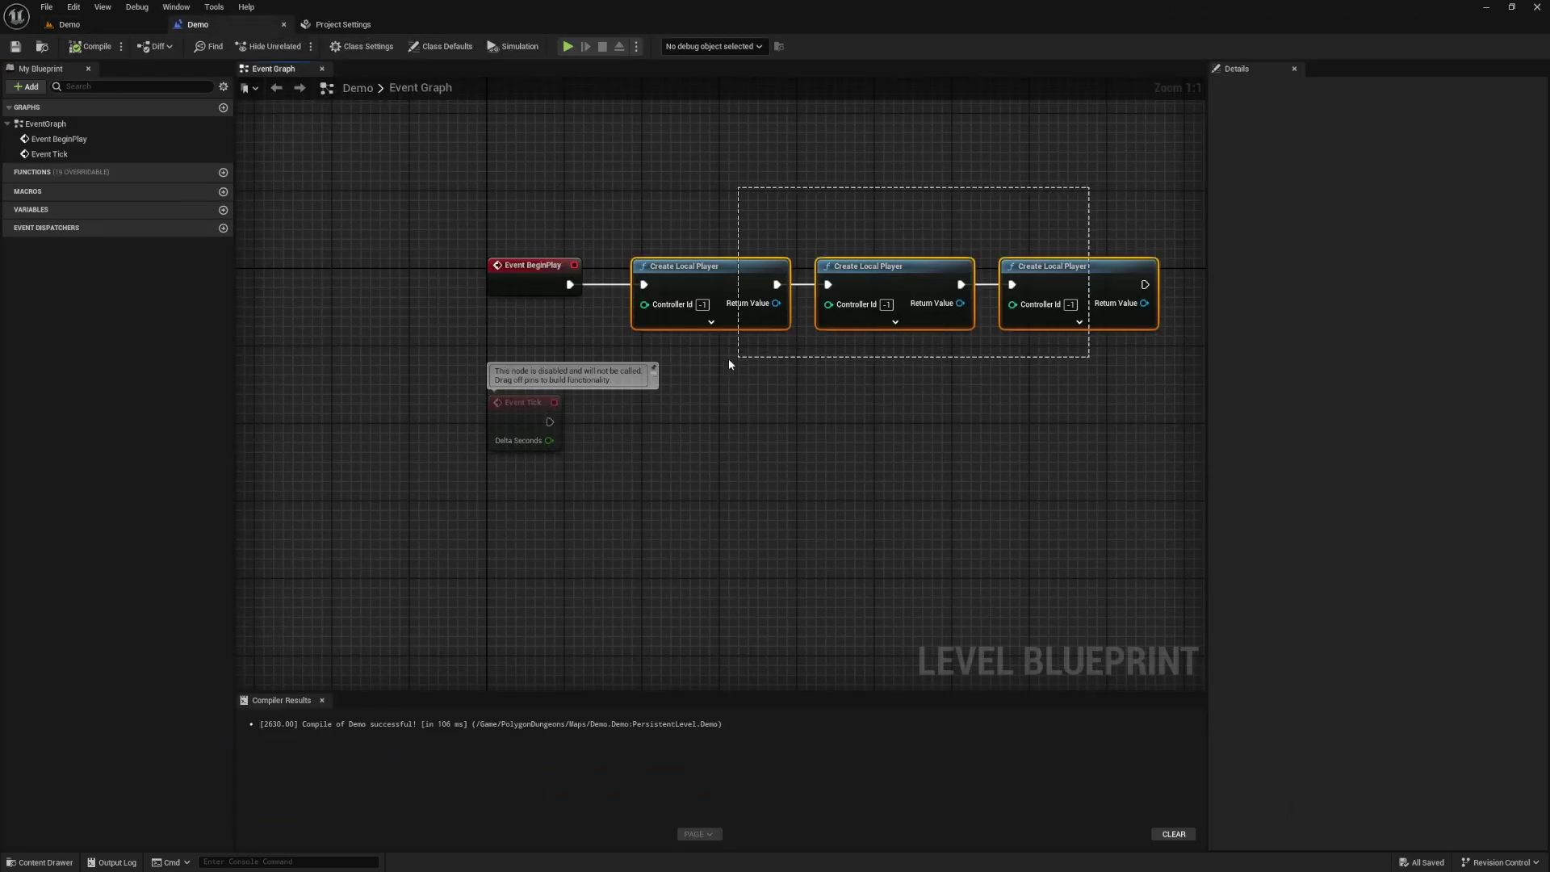
pyautogui.press('Delete')
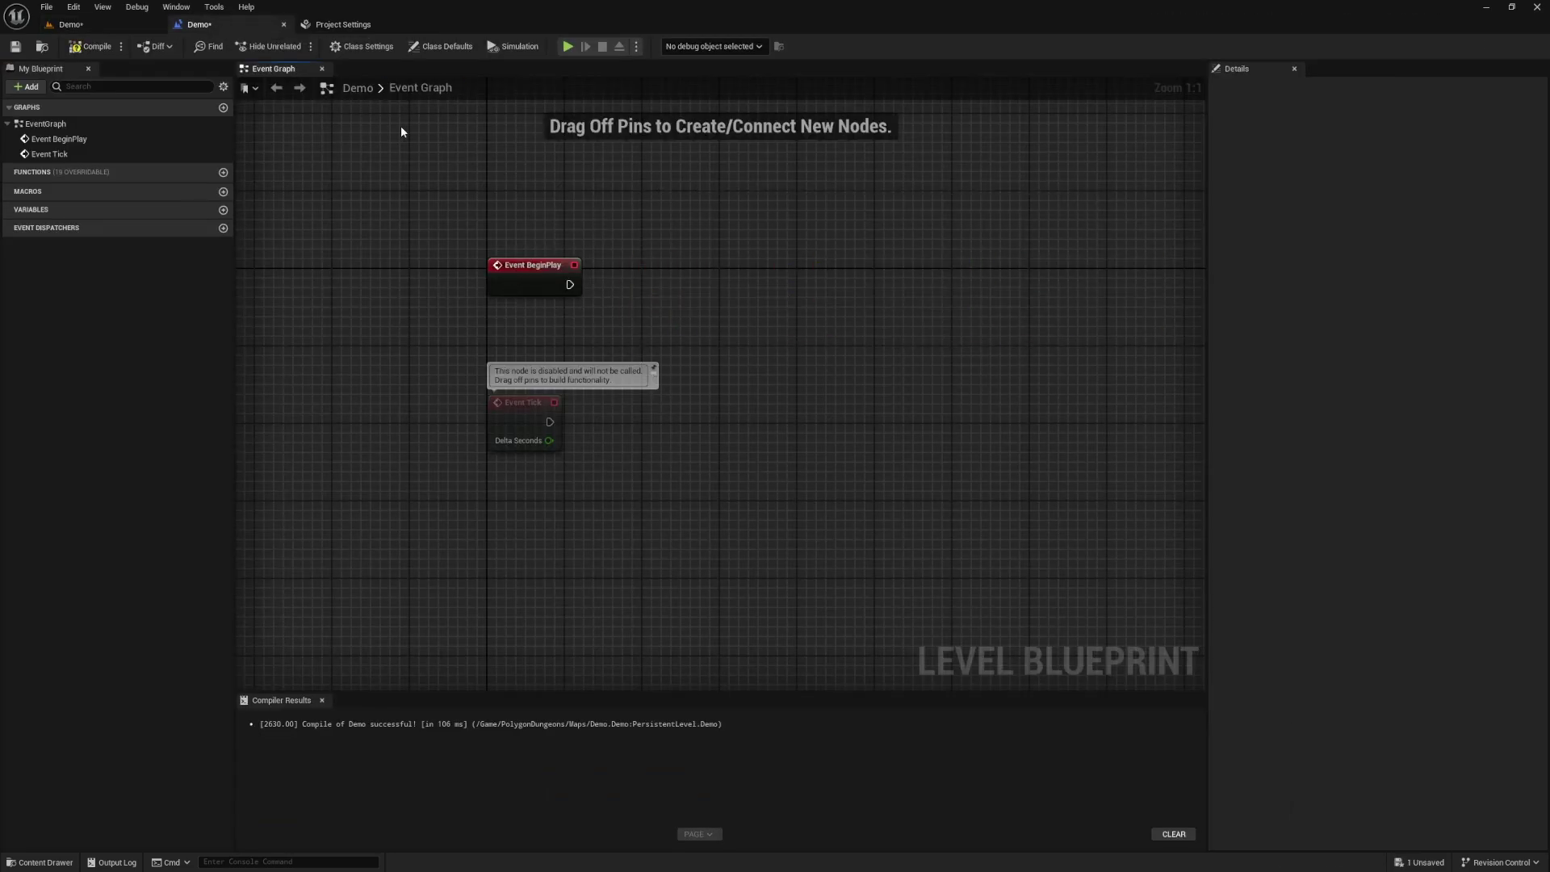
pyautogui.hotkey('ctrl', 's')
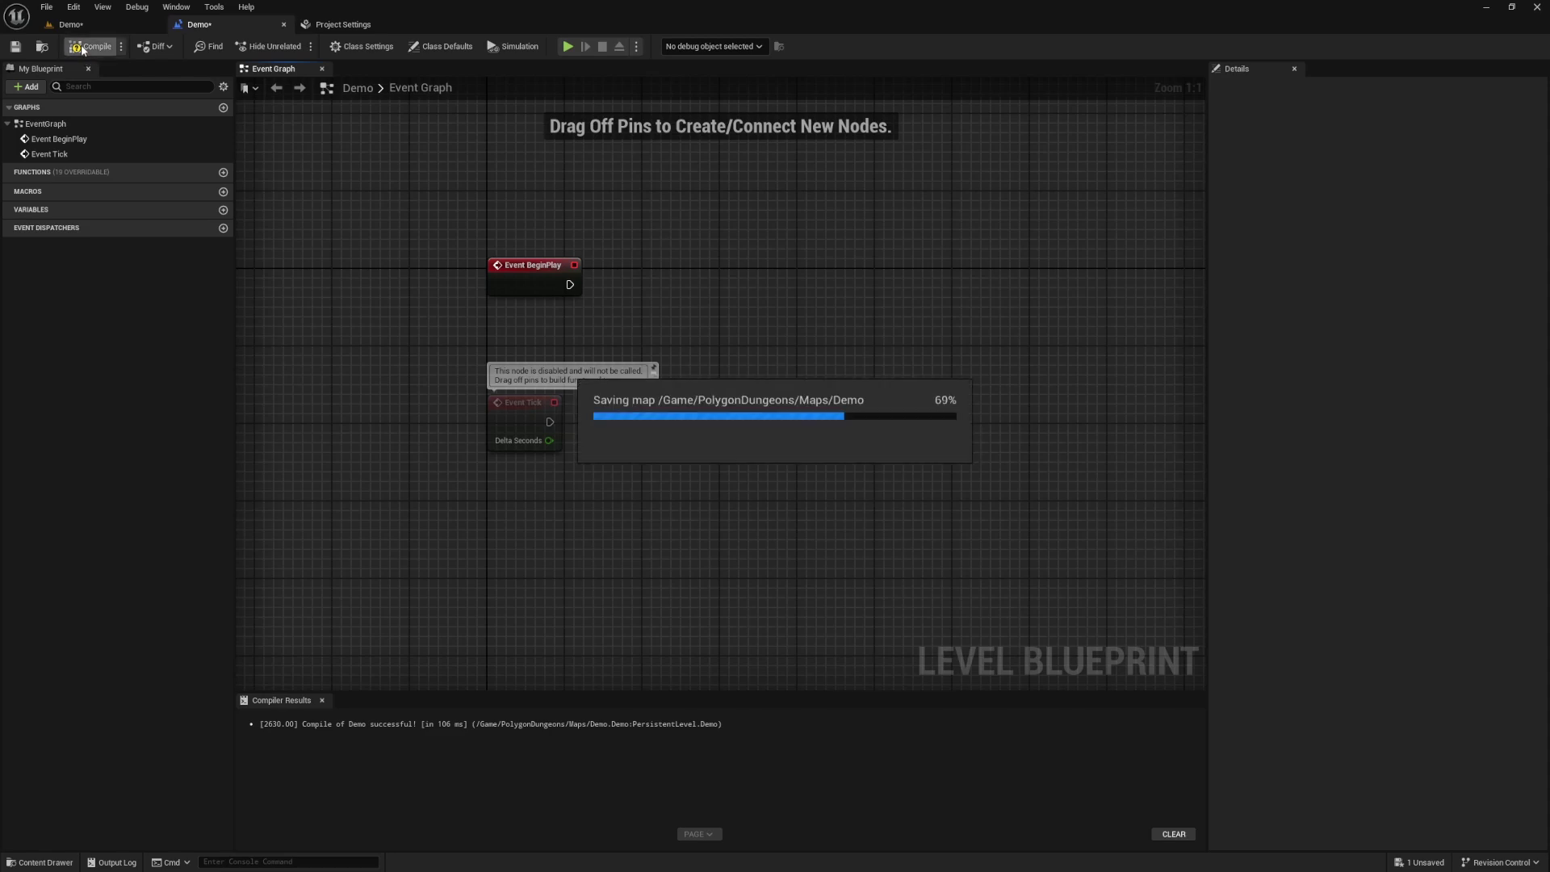
# - Play the Demo level full screen with four networked players and run the Client 3 character forward to test it
pyautogui.click(71, 24)
pyautogui.press('F11')
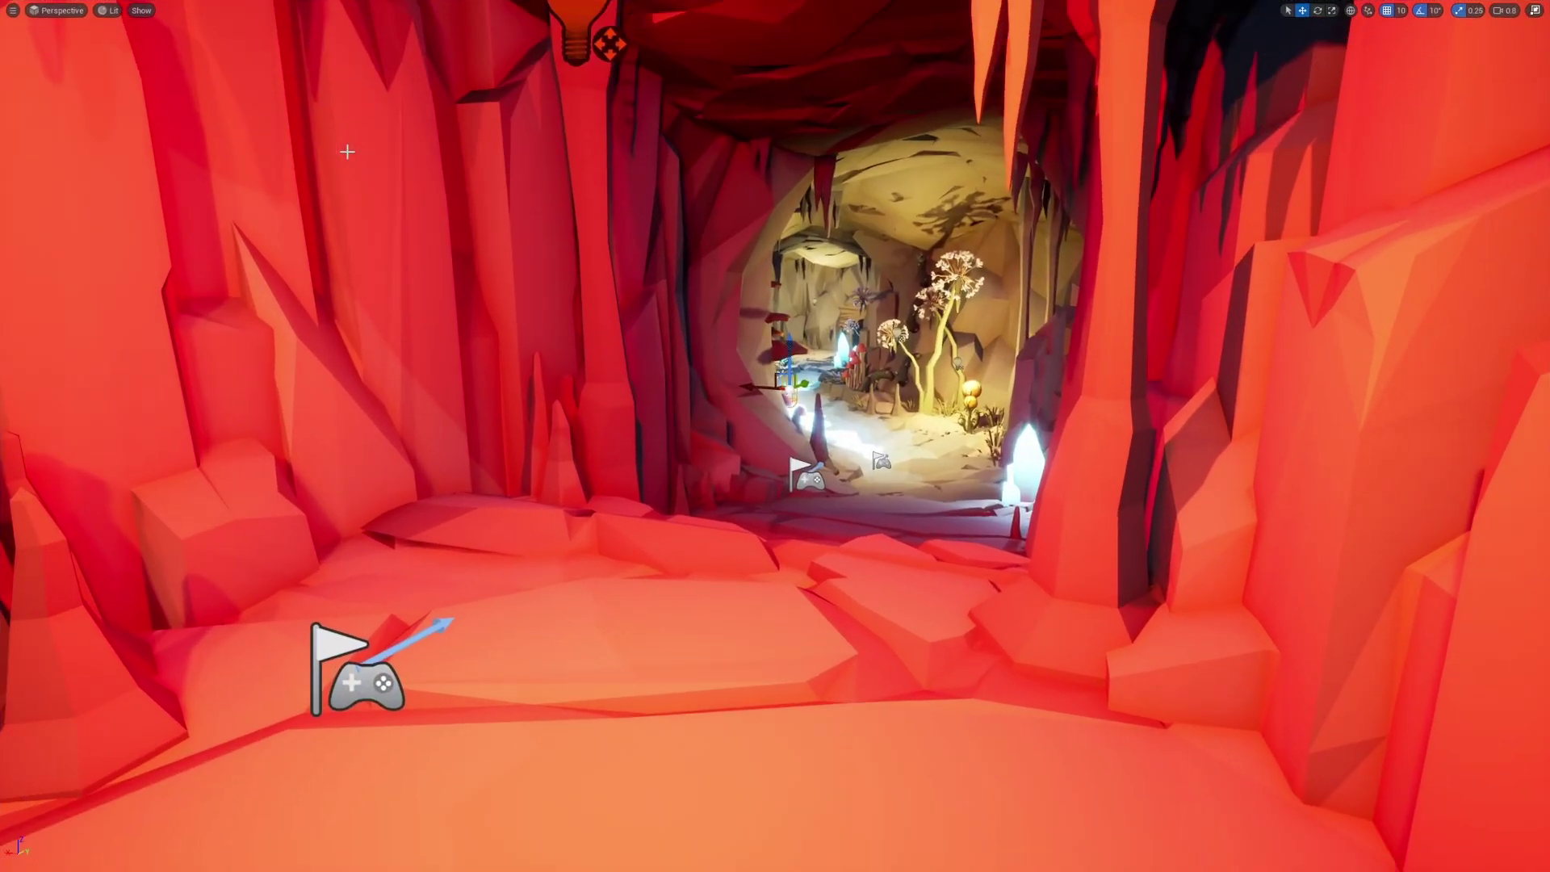
pyautogui.hotkey('alt', 'p')
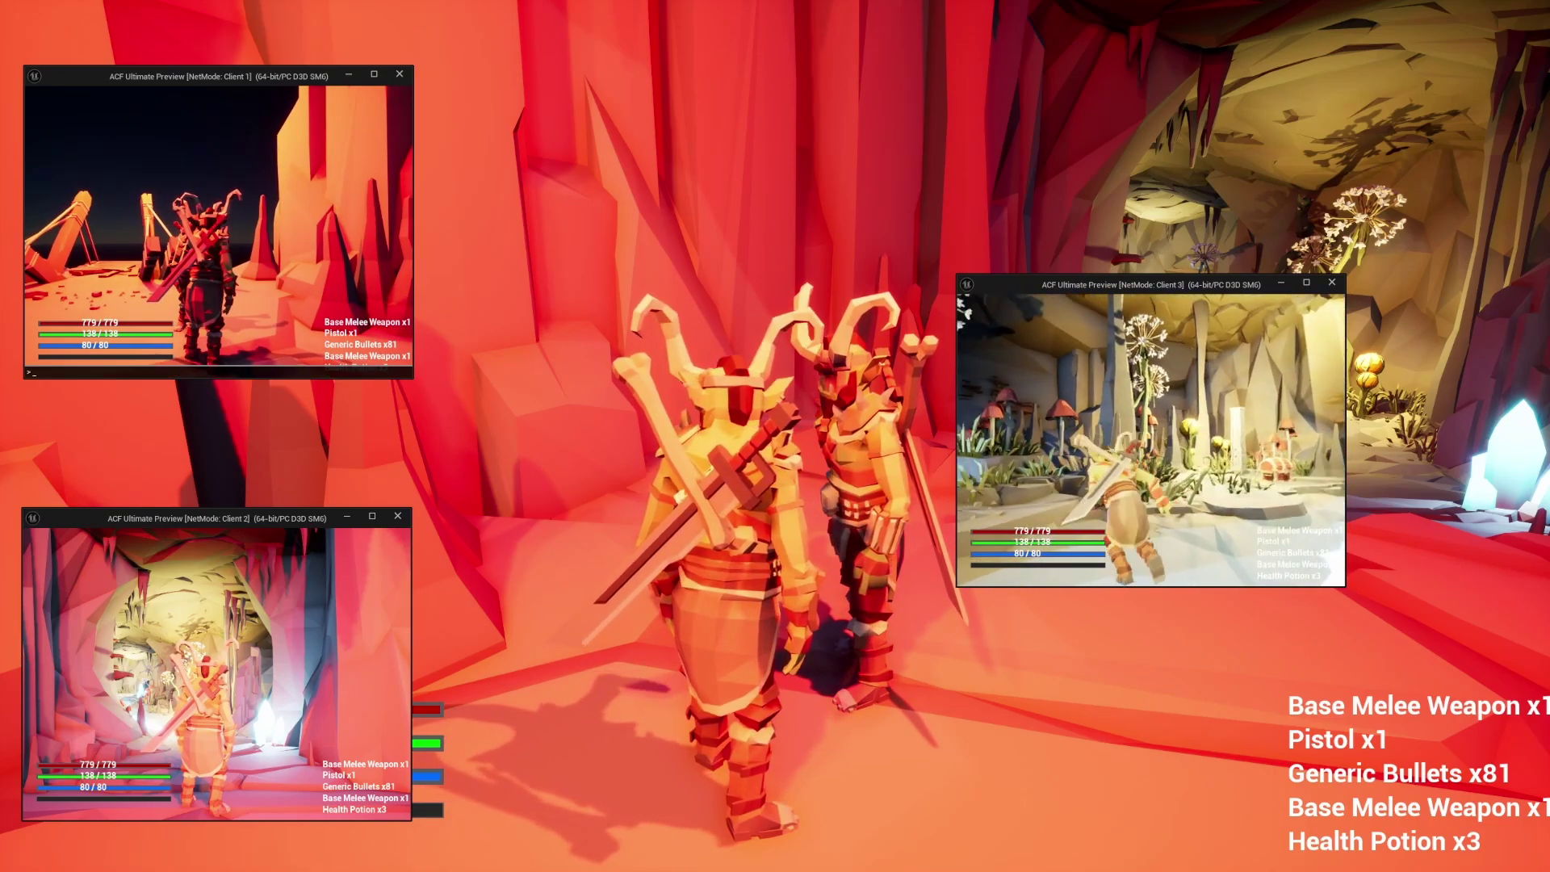
pyautogui.press('`')
pyautogui.press('w')
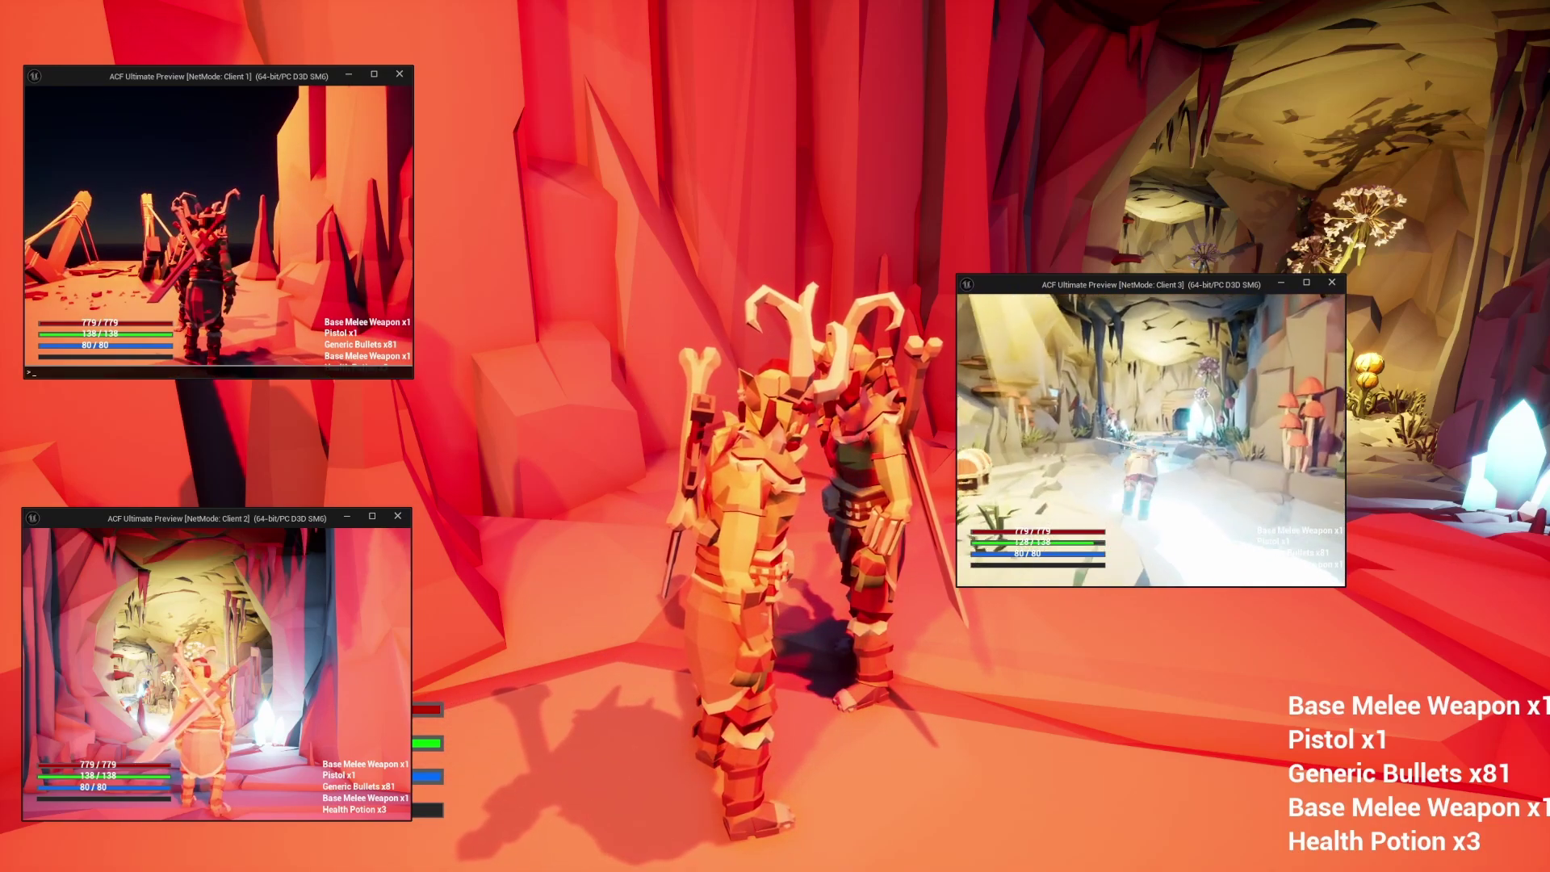